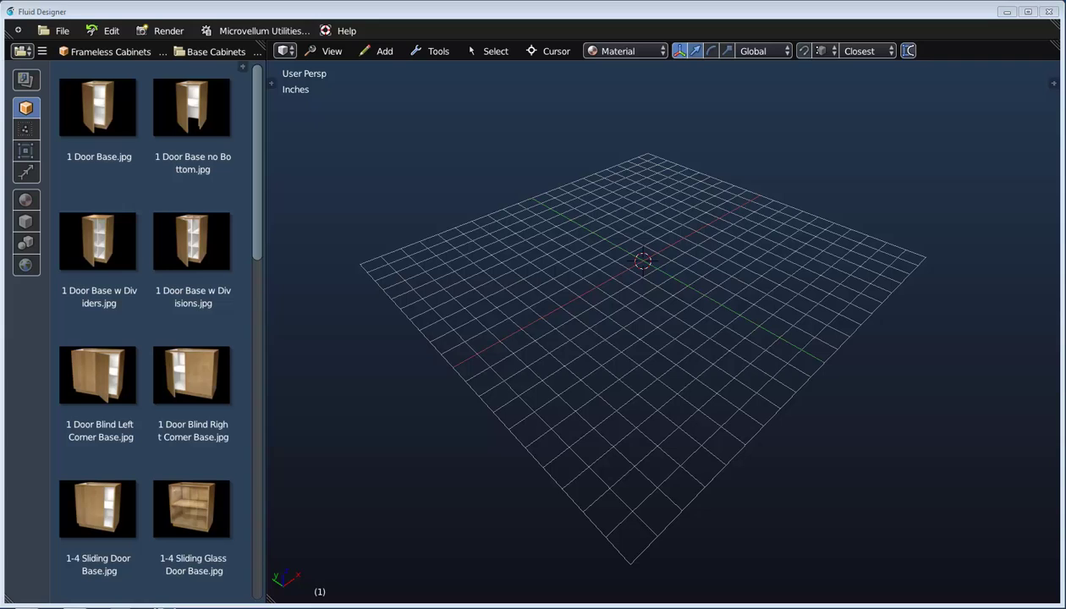
Place a Base Starter cabinet from the Starters library into the empty scene.
middle_click_drag(706, 359, 706, 373)
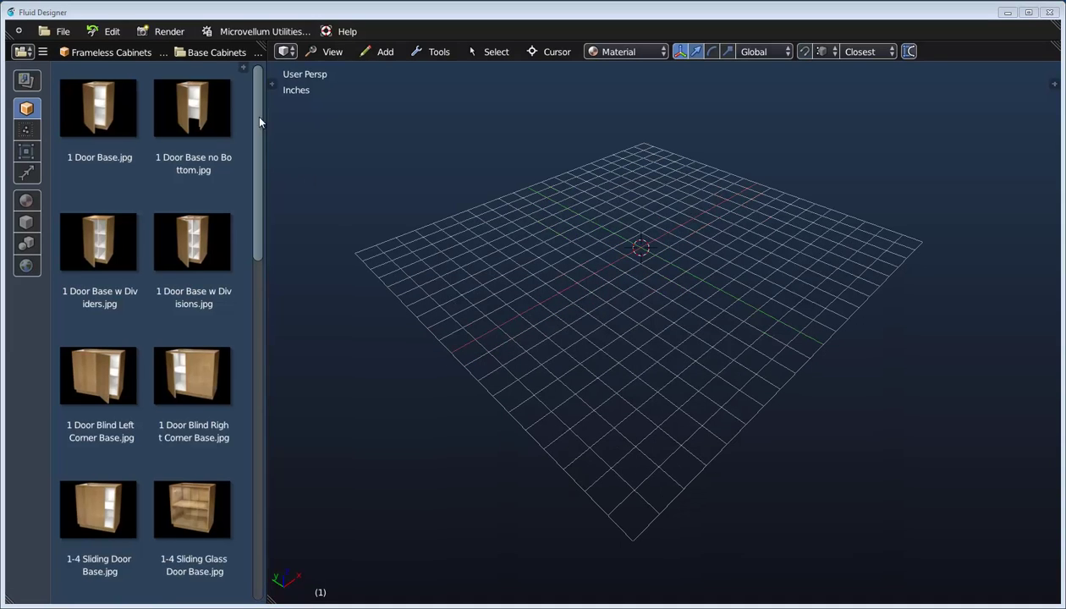
left_click(207, 48)
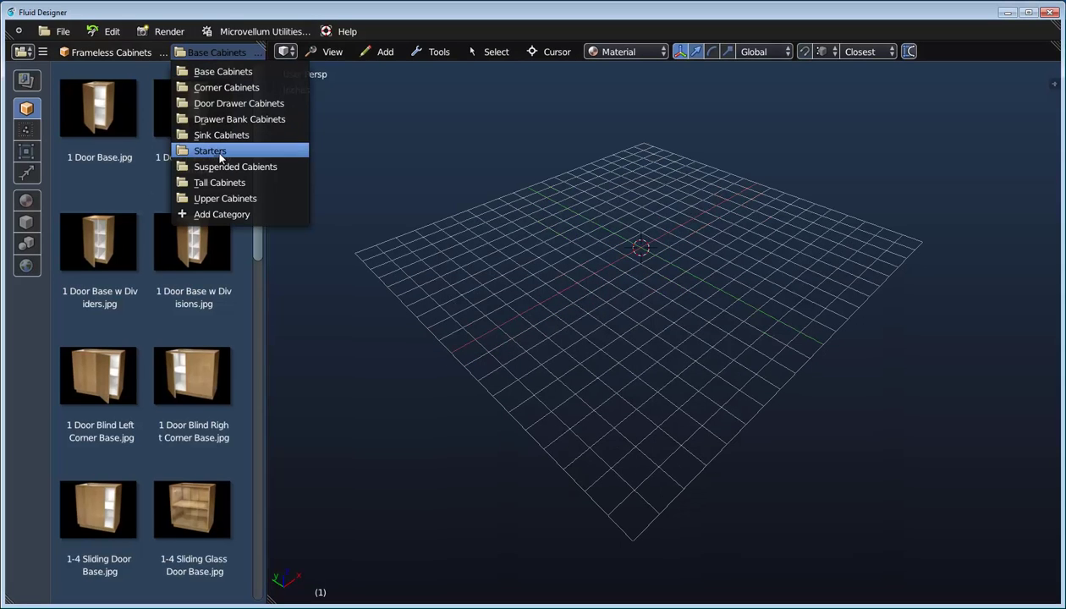
left_click(220, 158)
left_click_drag(109, 256, 656, 231)
left_click(659, 225)
Widen the Base Starter's Dimension X from 18" to 47".
scroll(671, 228, "up", 3)
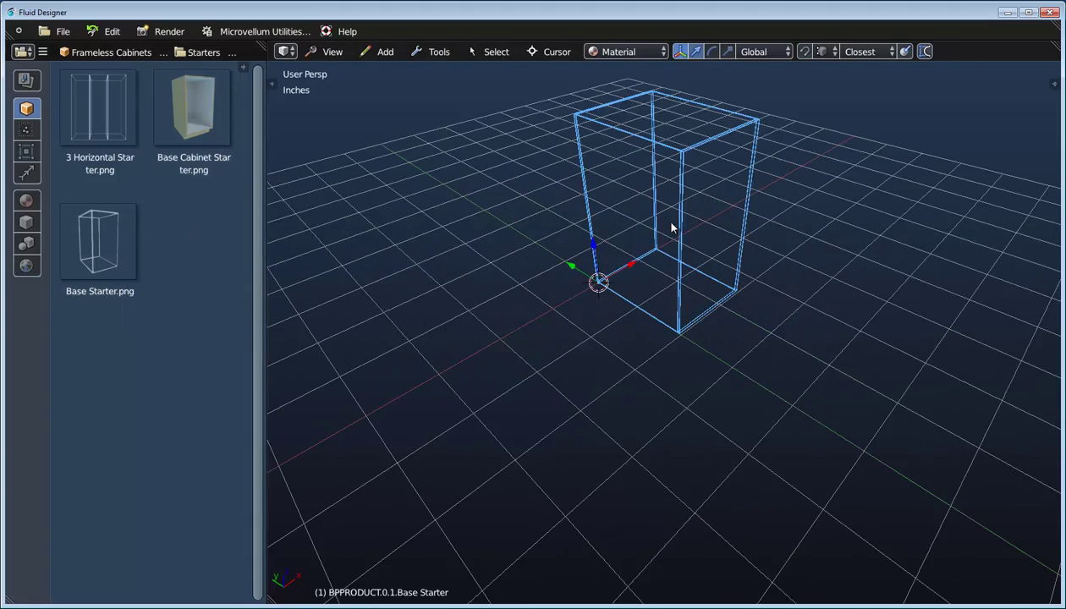
middle_click_drag(671, 227, 623, 269)
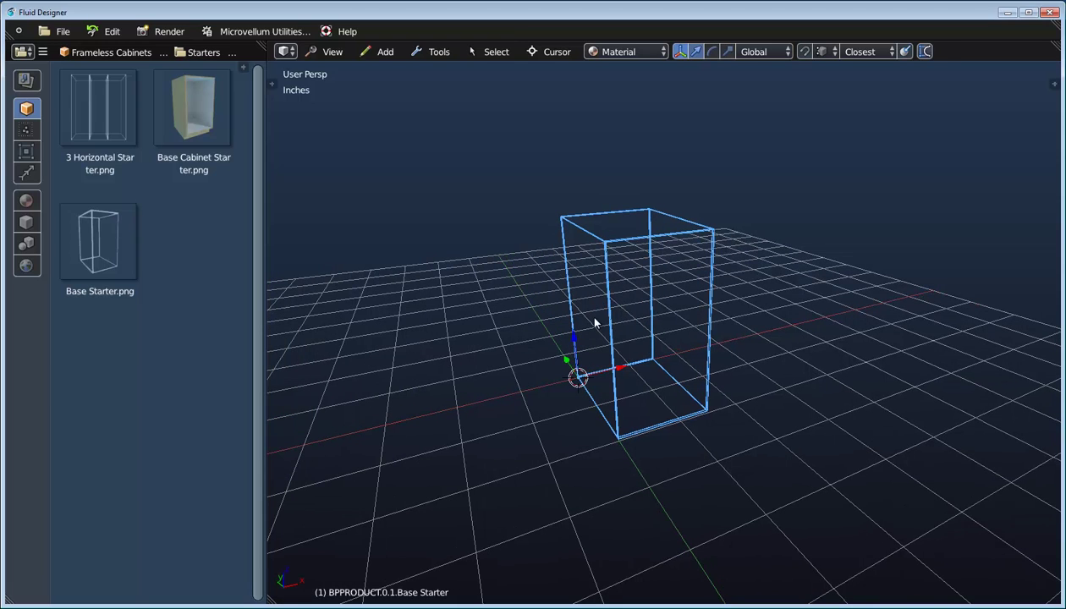
right_click(399, 201)
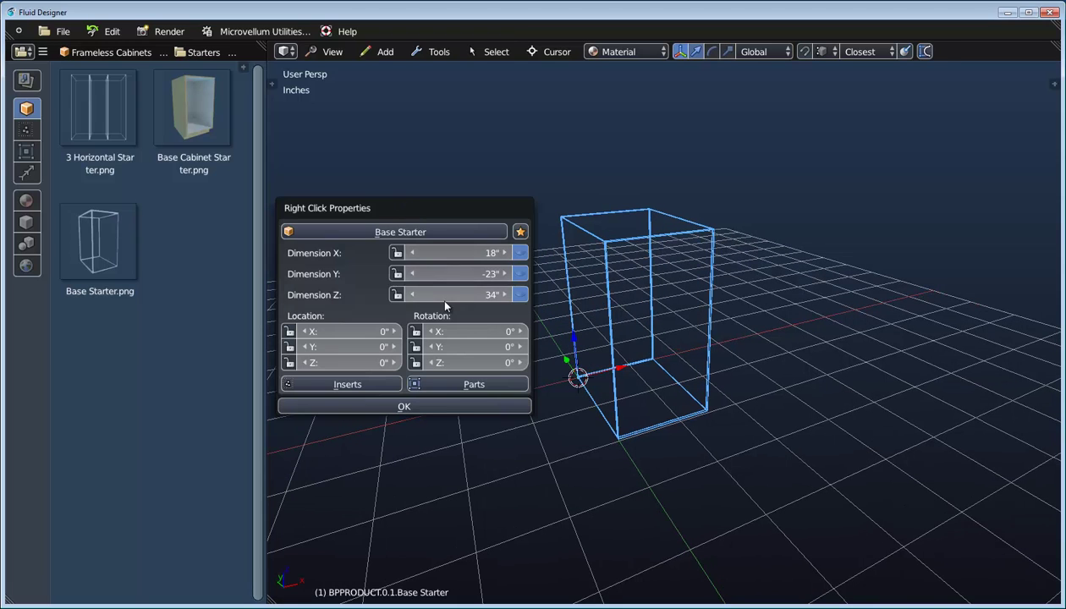
mouse_move(457, 254)
left_mouse_down()
mouse_move(502, 255)
mouse_move(468, 267)
mouse_move(475, 253)
left_mouse_up()
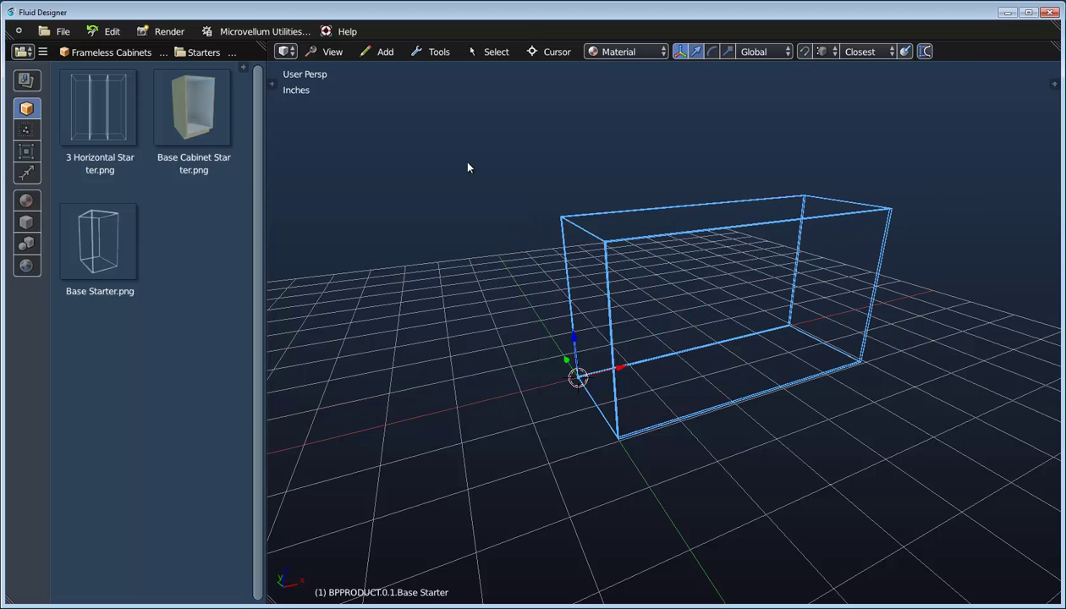
middle_click_drag(468, 167, 652, 292)
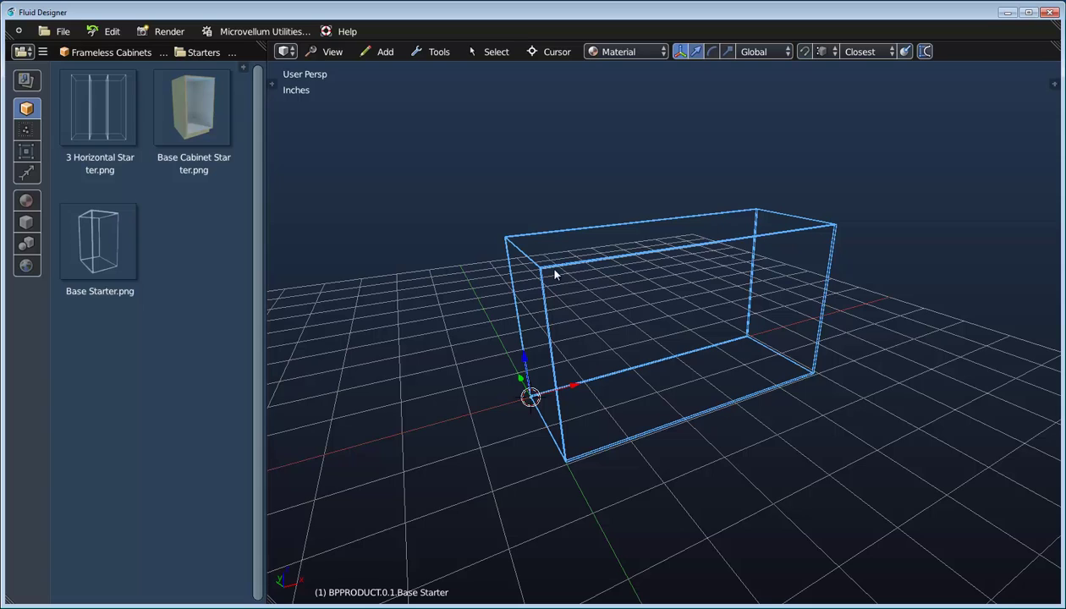
Assign a Base Carcass from Cabinet Inserts, adding sides, back, bottom and toe kick.
left_click(26, 130)
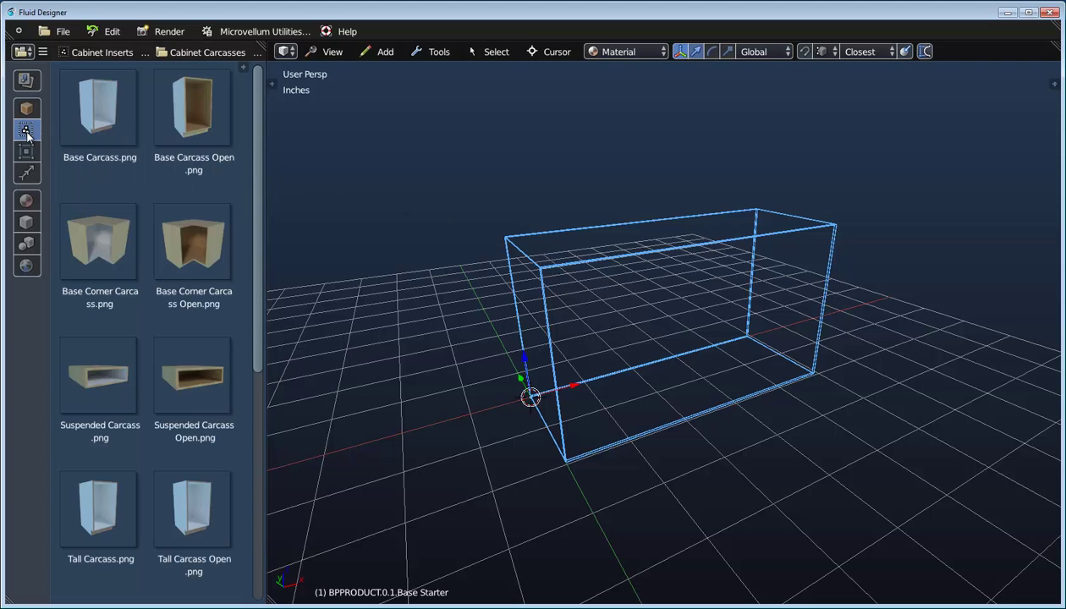
left_click_drag(99, 116, 673, 294)
left_click(675, 295)
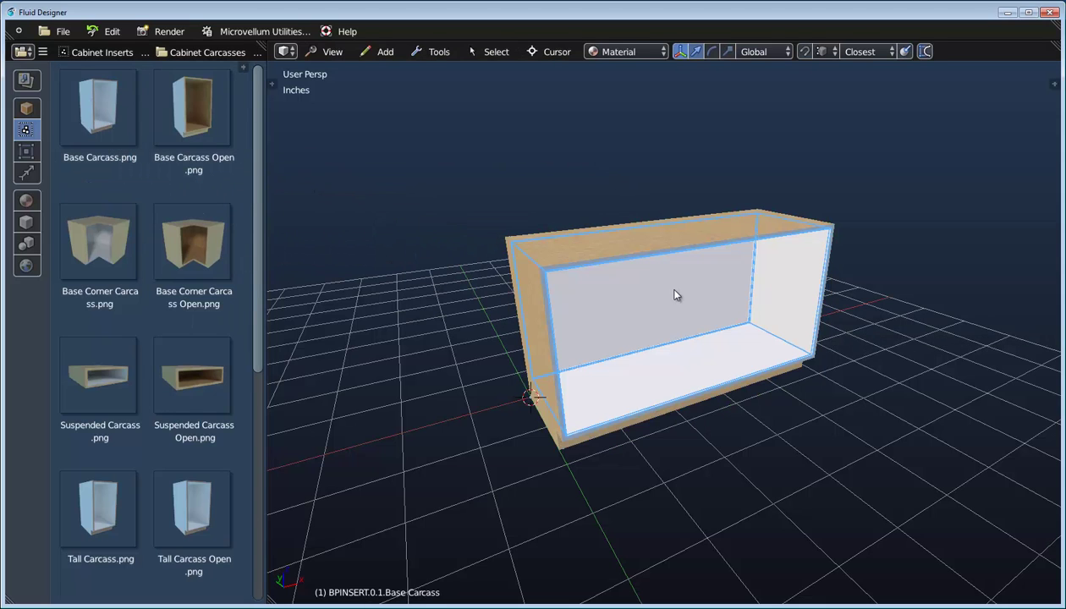
middle_click_drag(712, 347, 699, 311)
scroll(699, 311, "up", 2)
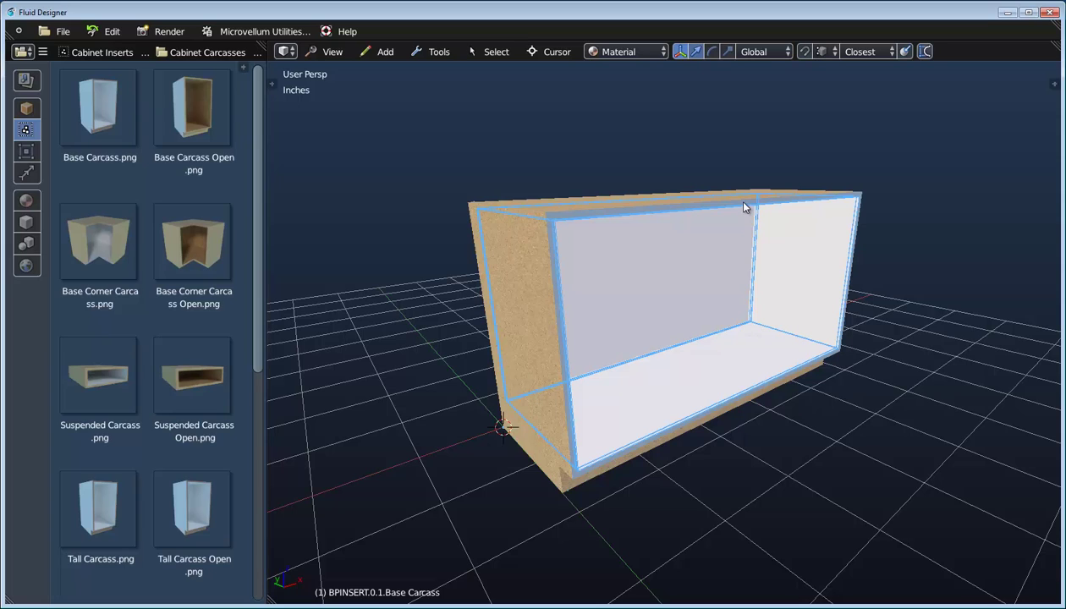
Add a Vertical Splitter from Cabinet Splitters to the cabinet opening.
left_click(186, 49)
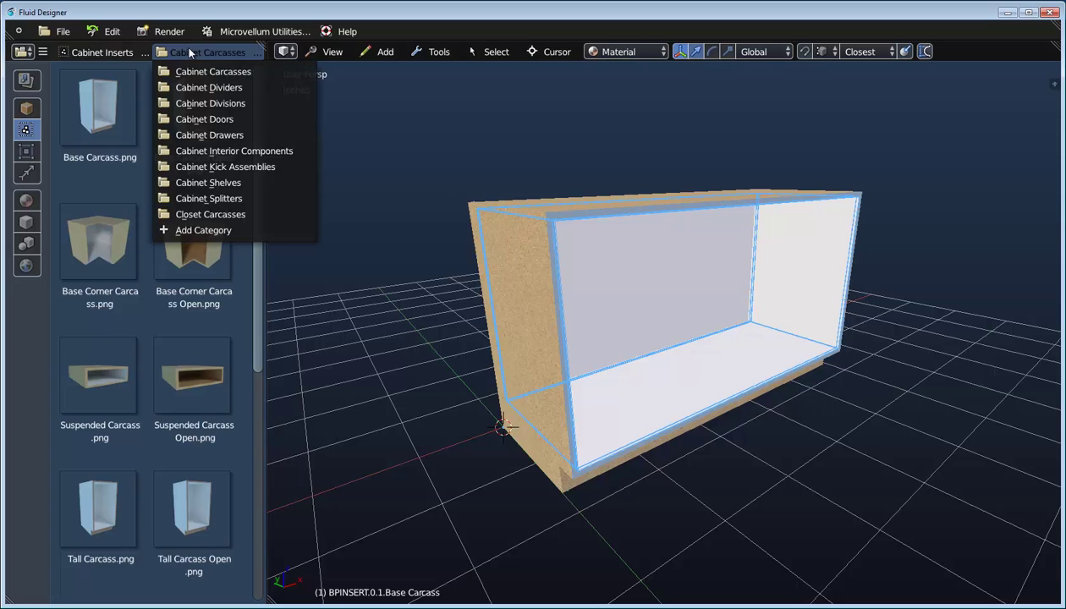
left_click(241, 206)
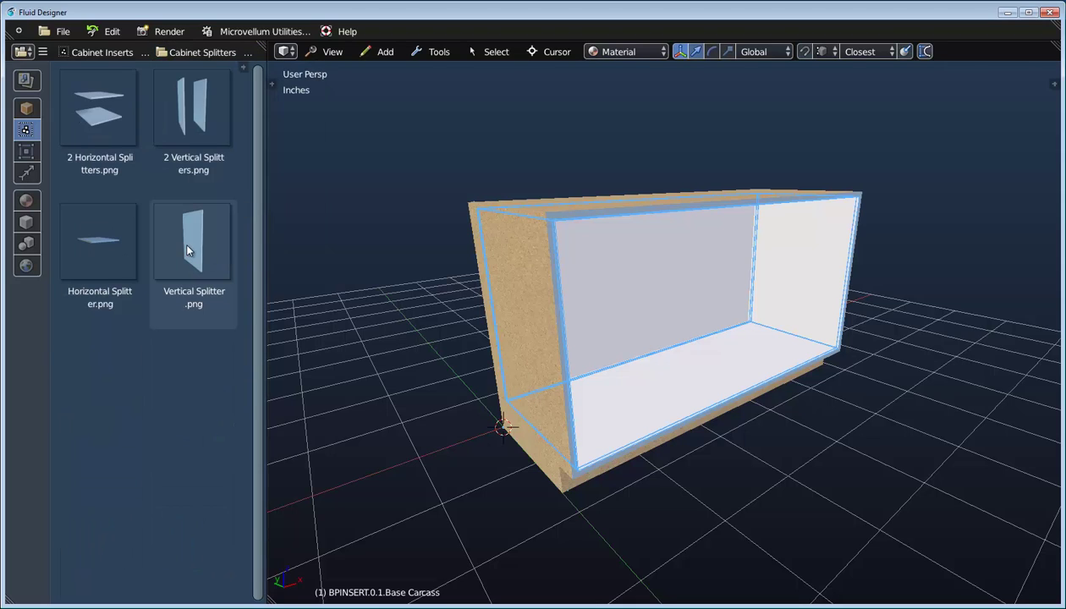
left_click_drag(187, 250, 723, 281)
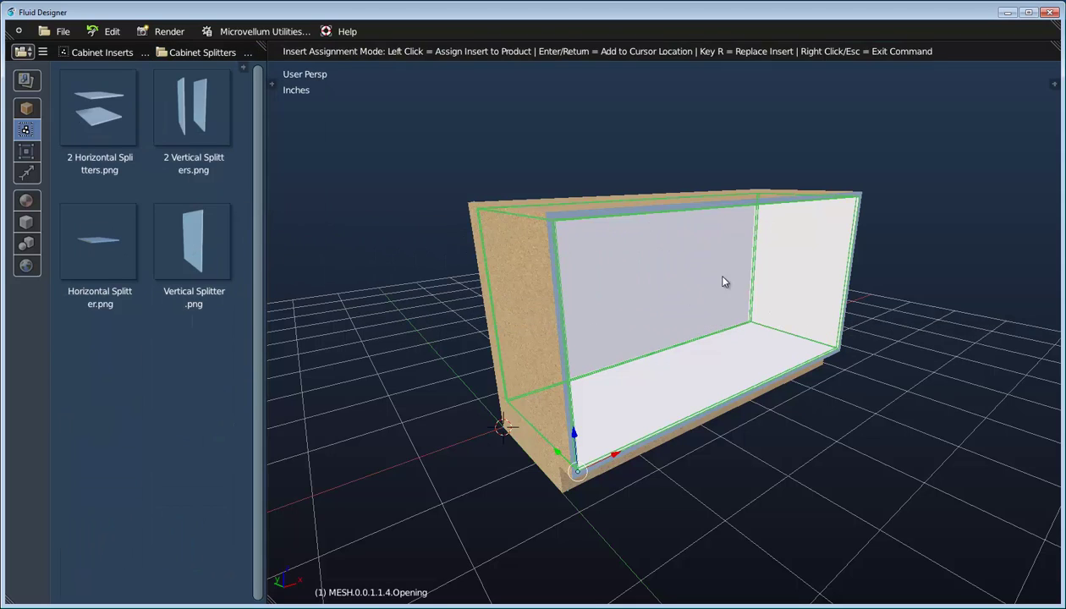
left_click(723, 282)
middle_click_drag(728, 288, 653, 327)
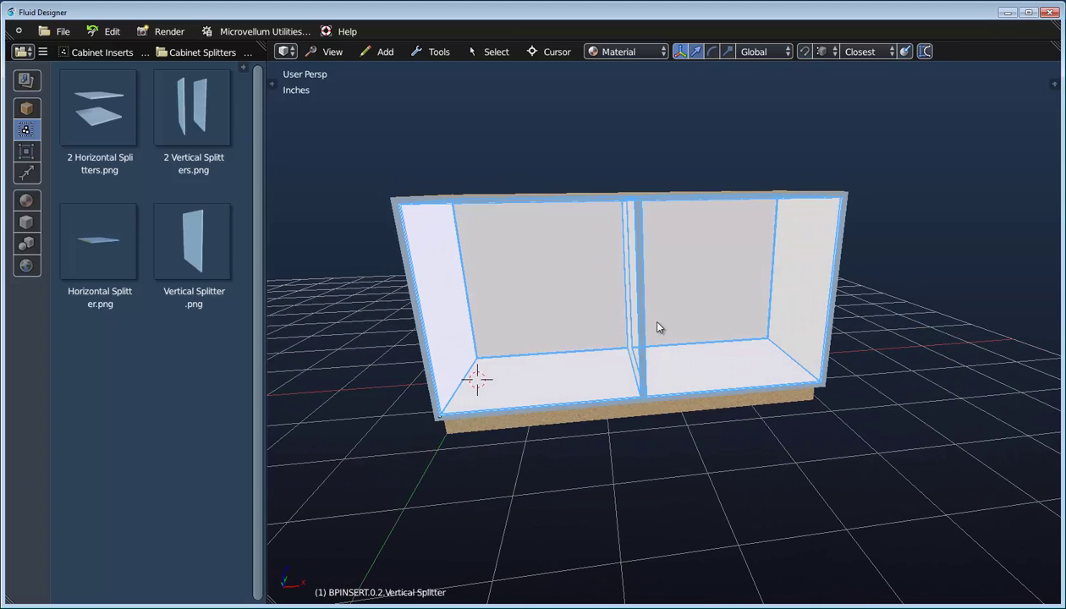
Turn off automatic Opening 1 Width and set it to 18".
right_click(598, 276)
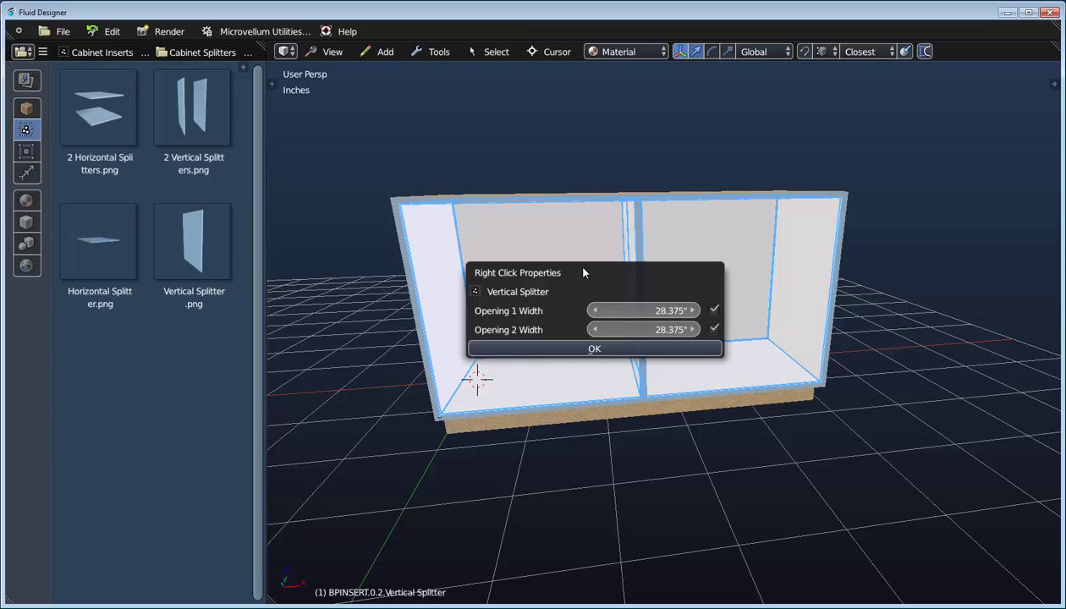
left_click(715, 312)
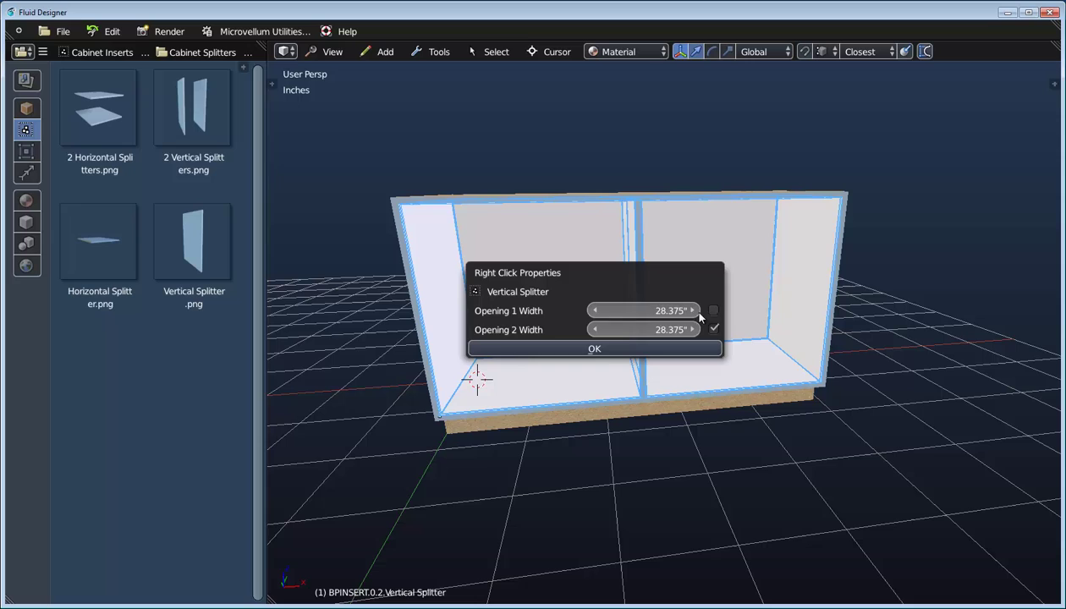
left_click(636, 308)
type("18")
key("Return")
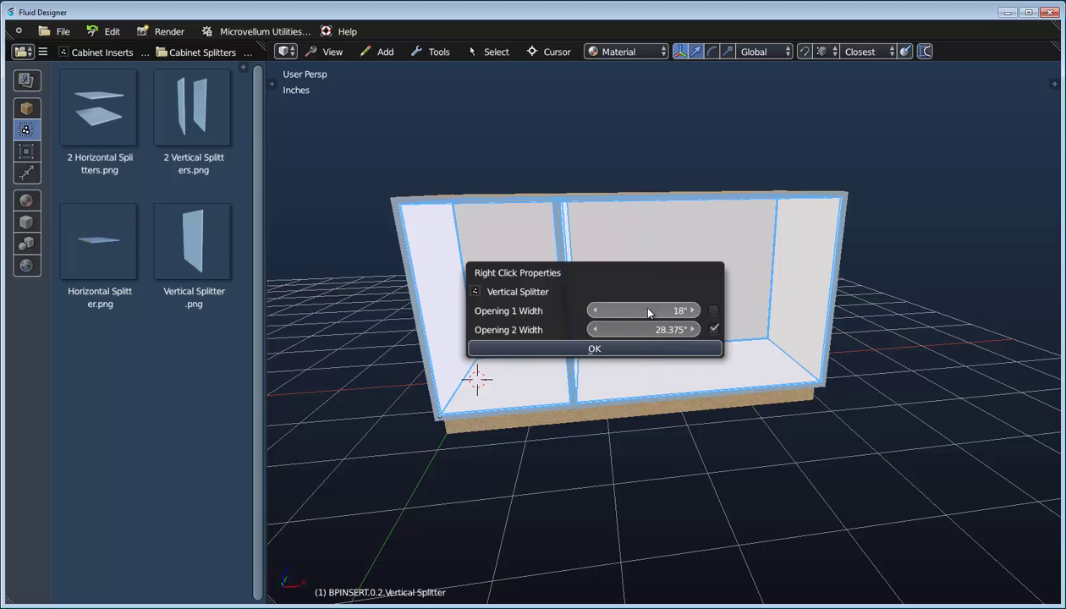
left_click(631, 356)
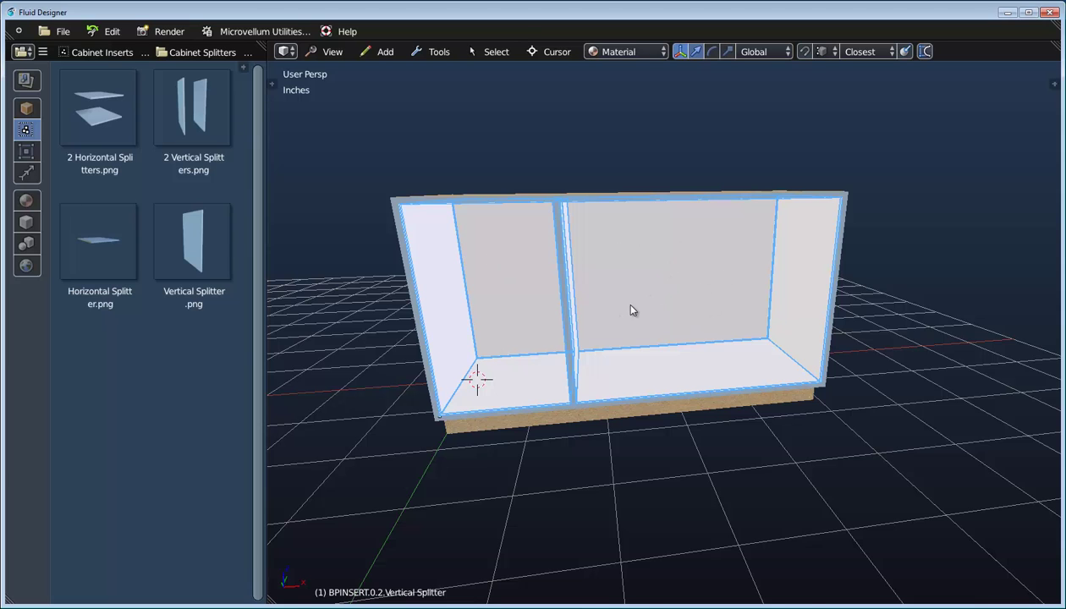
Add a Horizontal Splitter to the cabinet's right opening.
middle_click_drag(631, 310, 580, 324)
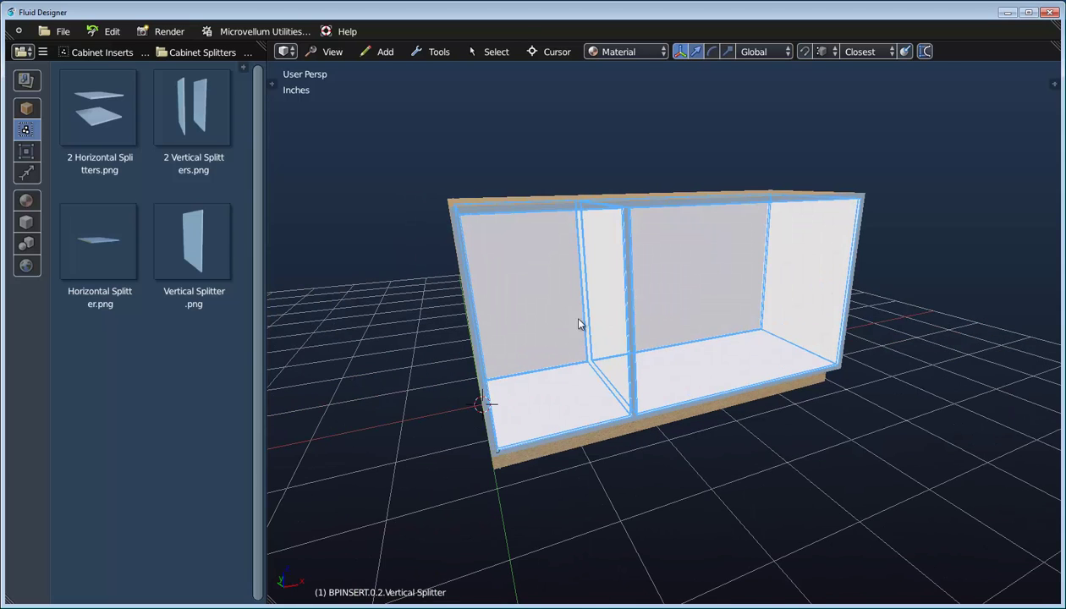
left_click_drag(103, 240, 721, 264)
left_click(732, 288)
middle_click_drag(733, 291, 679, 297)
Set the horizontal splitter's Opening 1 Height to 6".
right_click(679, 296)
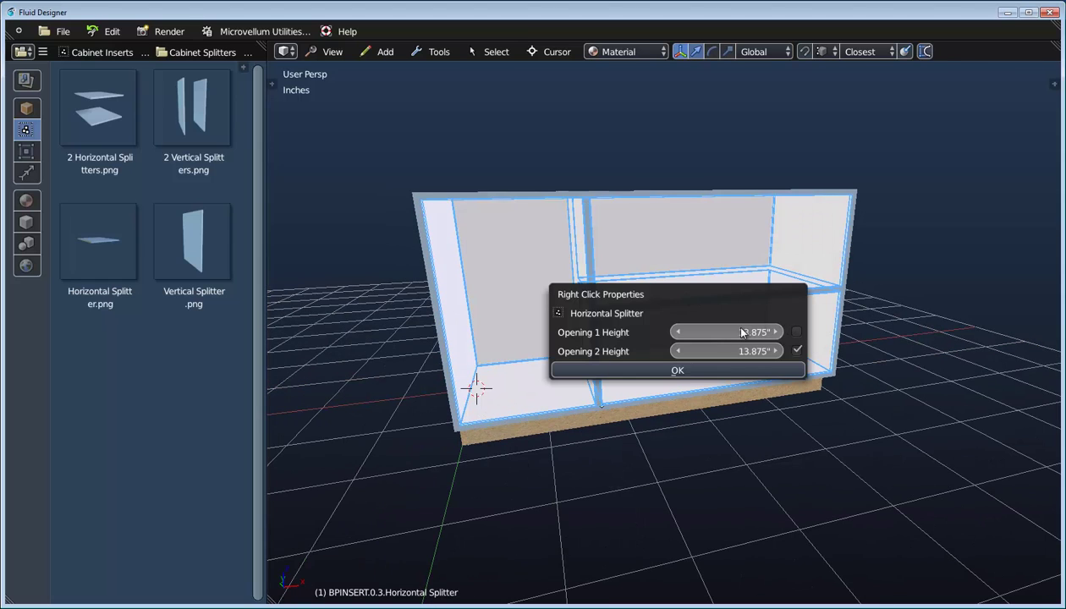
left_click(736, 332)
type("6")
key("Return")
left_click(661, 368)
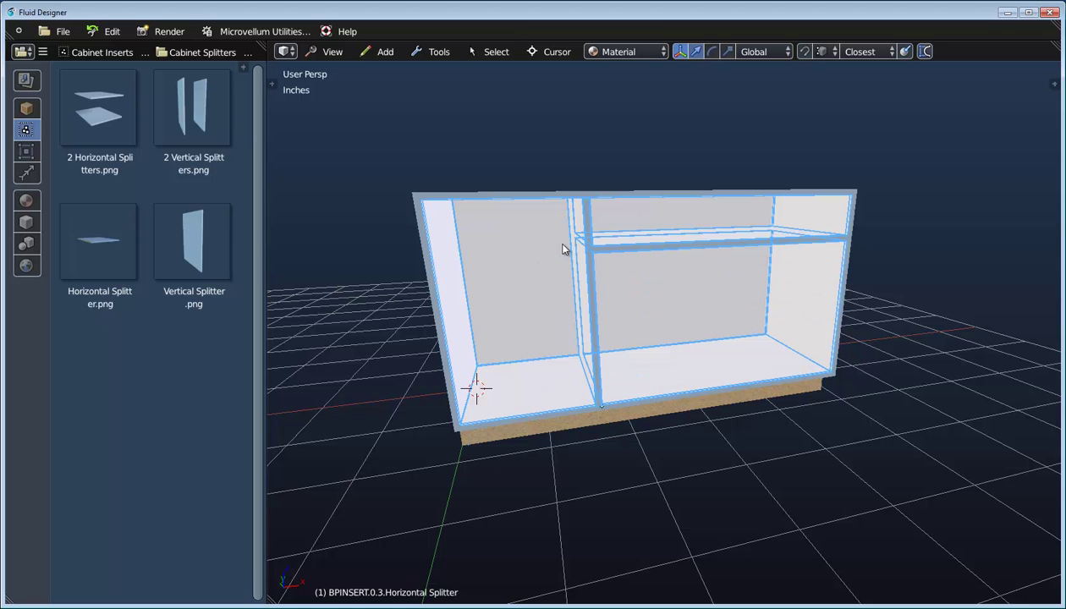
middle_click_drag(622, 306, 650, 290)
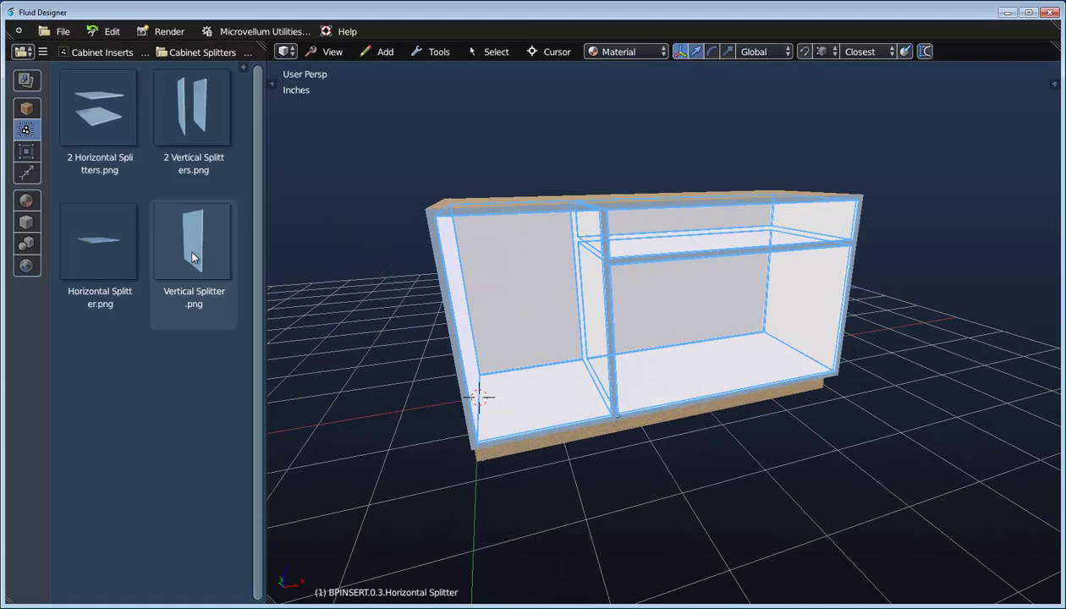
Add a Vertical Splitter to the 6" top space and 2 Vertical Splitters below, checking the 12.4167" widths.
left_click_drag(193, 241, 741, 225)
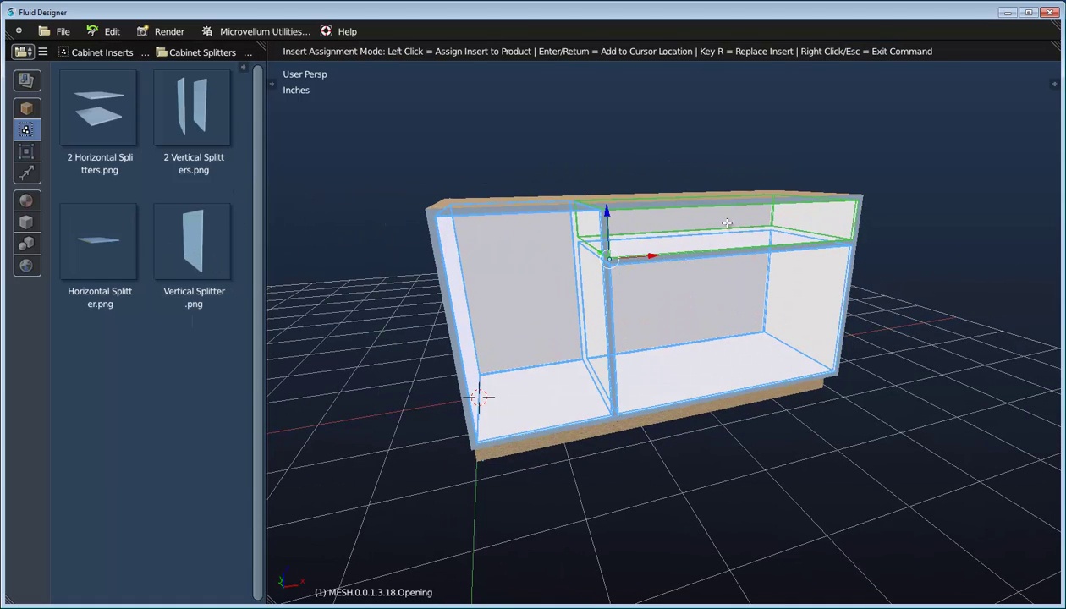
left_click(717, 223)
left_click_drag(181, 105, 706, 305)
left_click(726, 306)
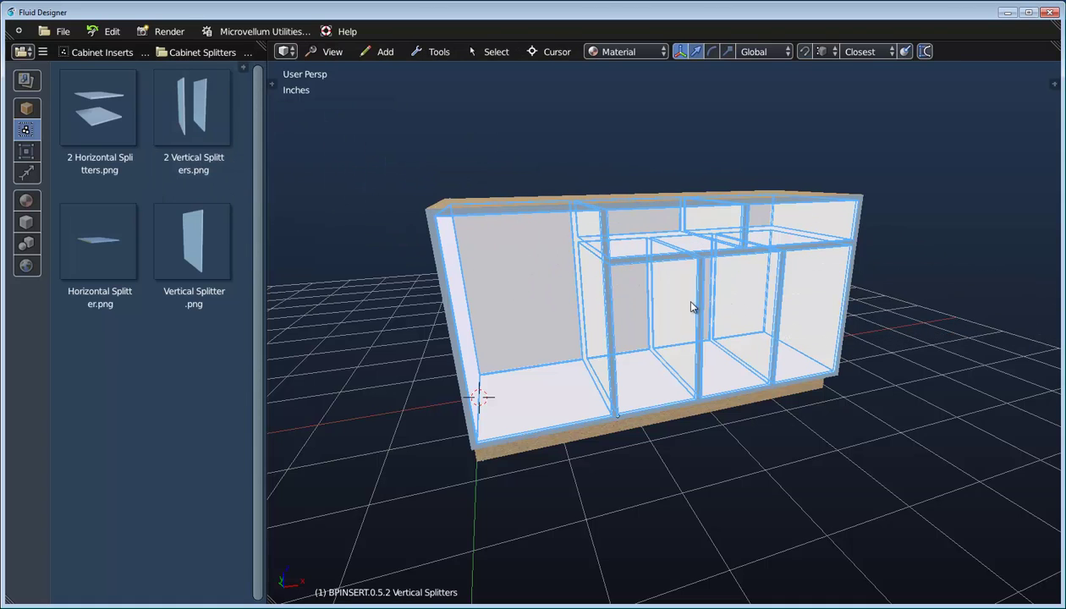
middle_click_drag(693, 307, 736, 321)
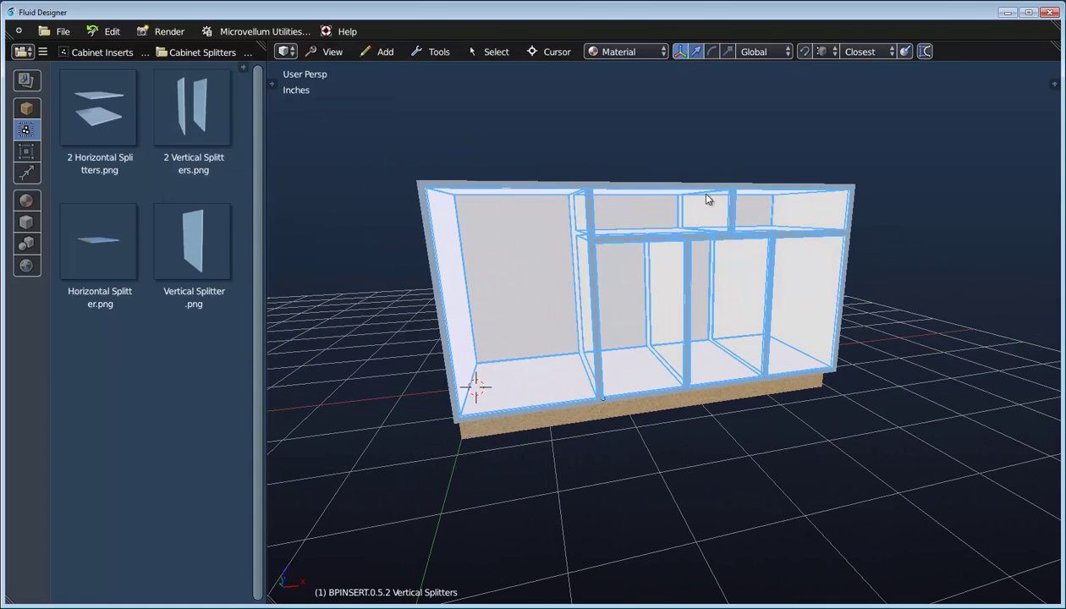
right_click(641, 277)
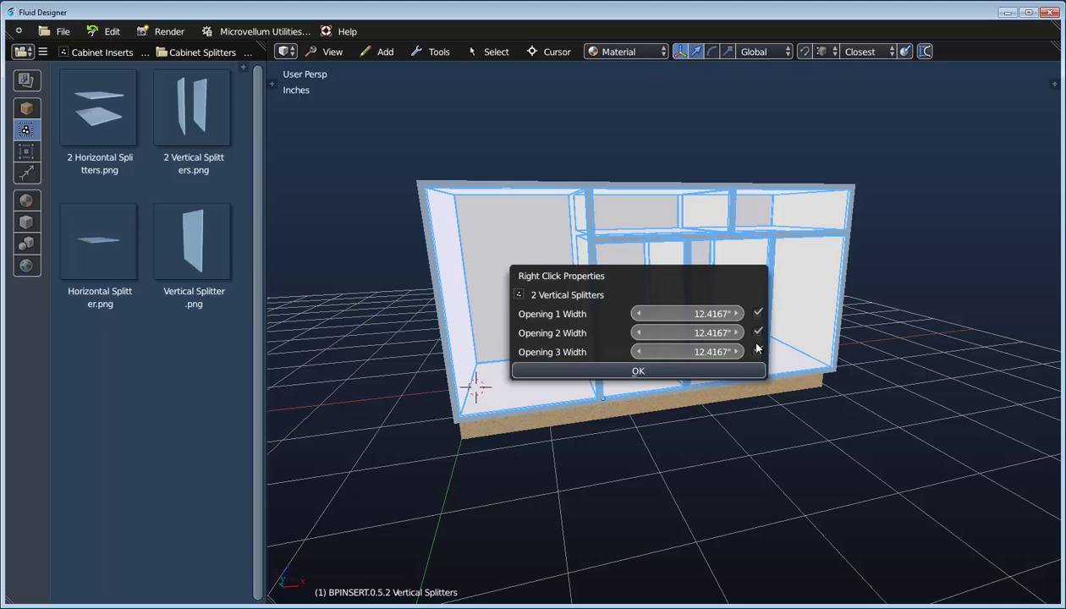
key("Return")
Set the Base Starter's Dimension X to 75" so all openings resize.
right_click(472, 264)
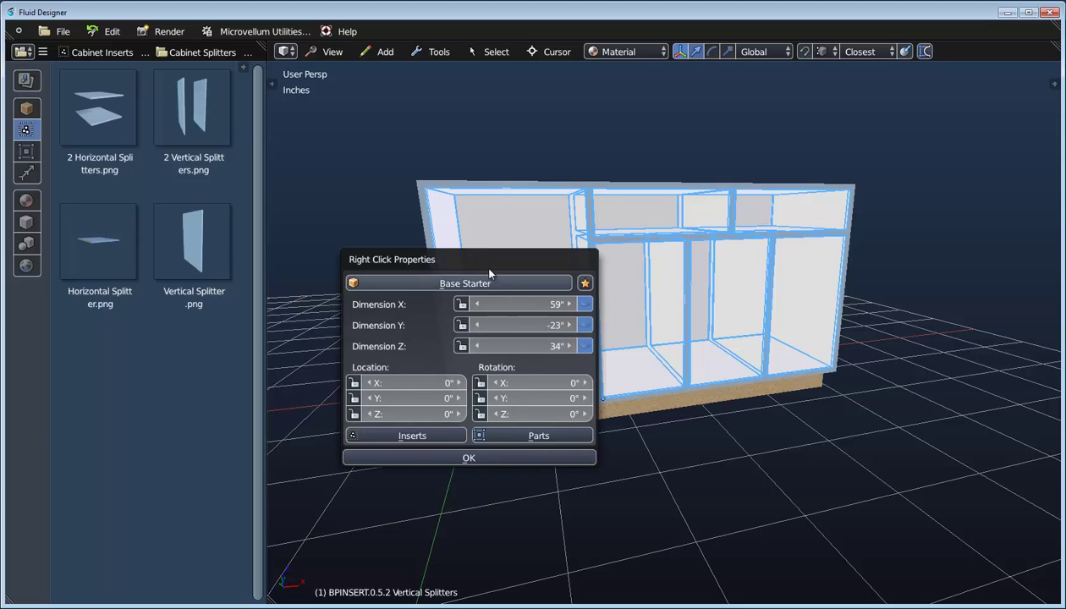
left_click(523, 304)
type("75")
key("Return")
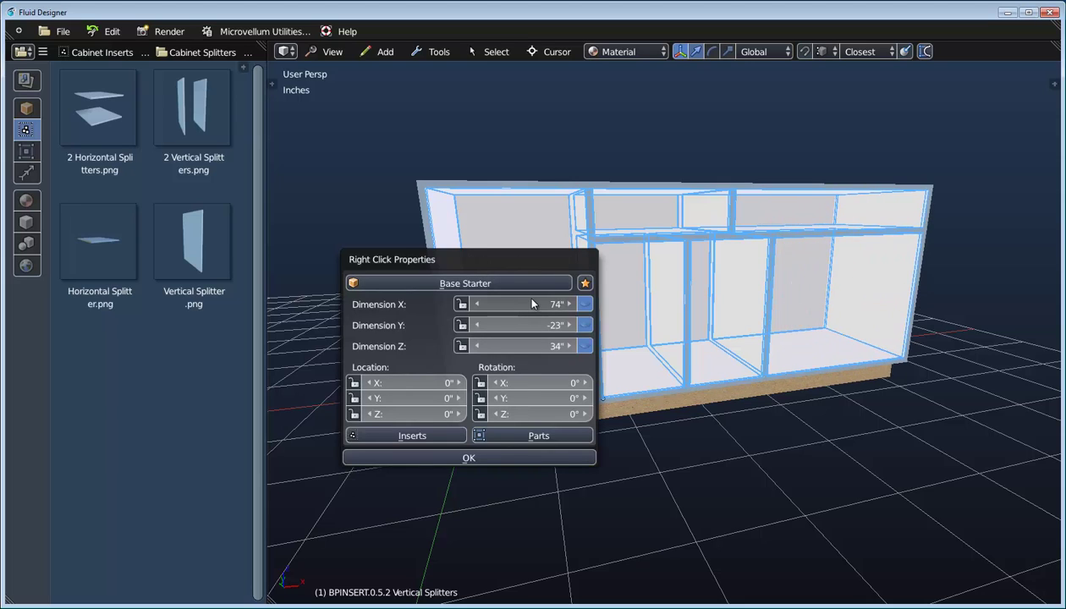
left_click(499, 457)
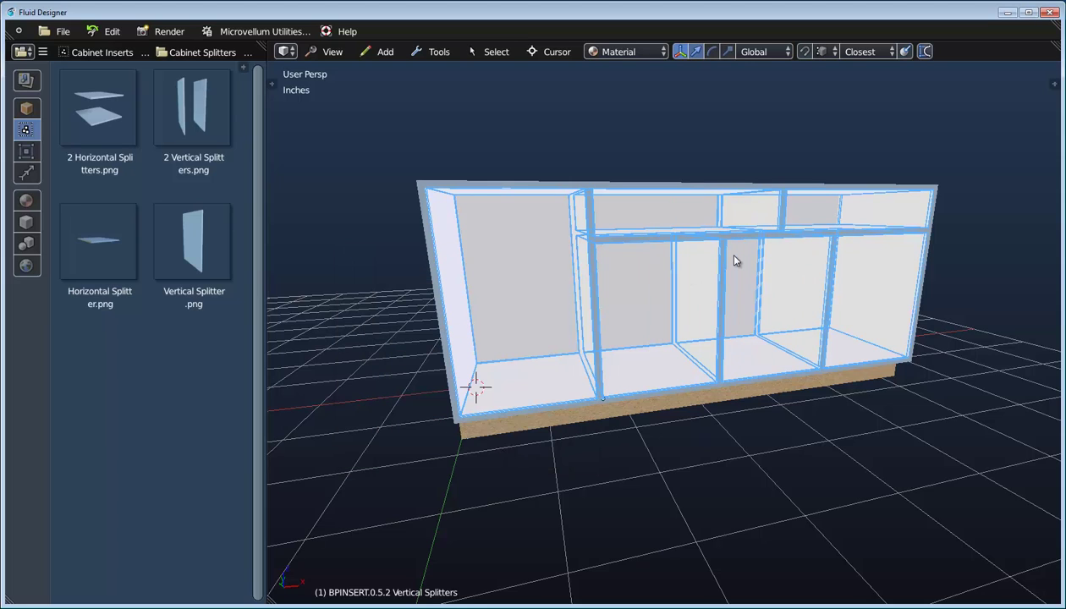
middle_click_drag(734, 260, 674, 266)
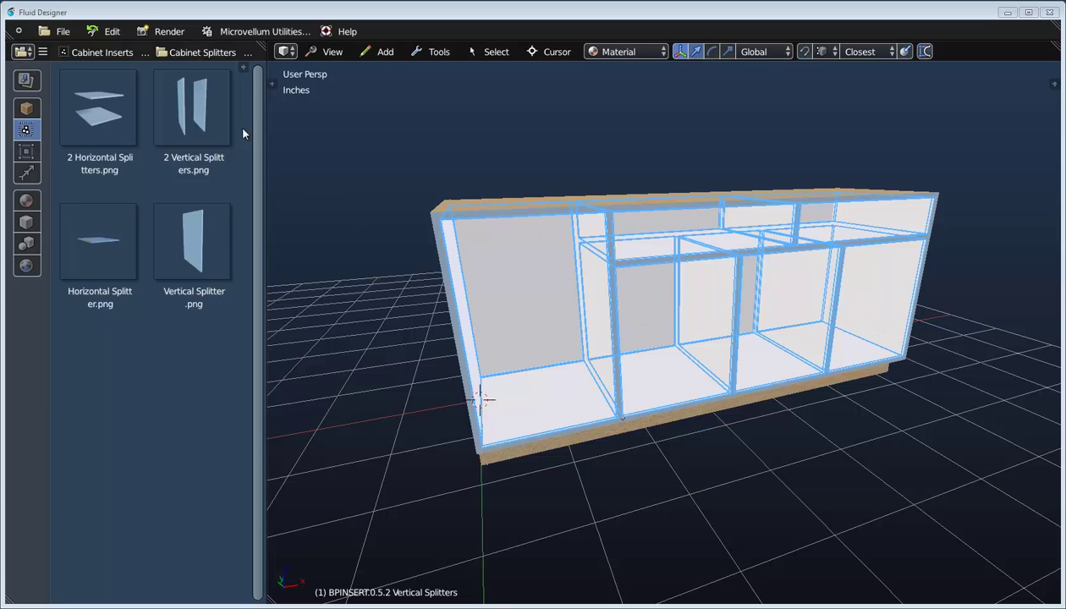
Place a Door from Cabinet Doors into the cabinet's left opening.
left_click(187, 49)
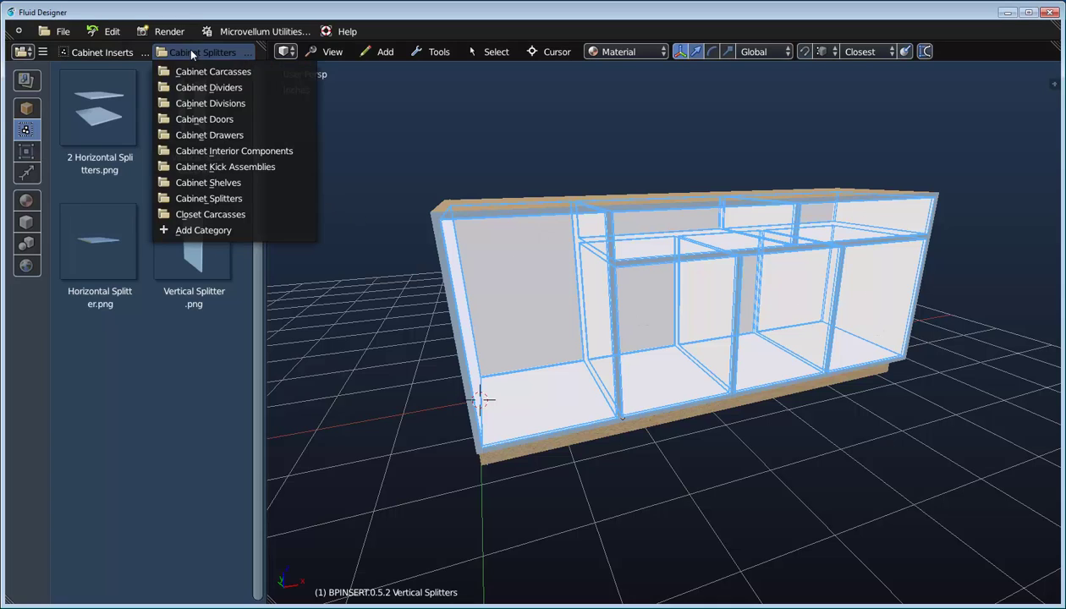
left_click(222, 117)
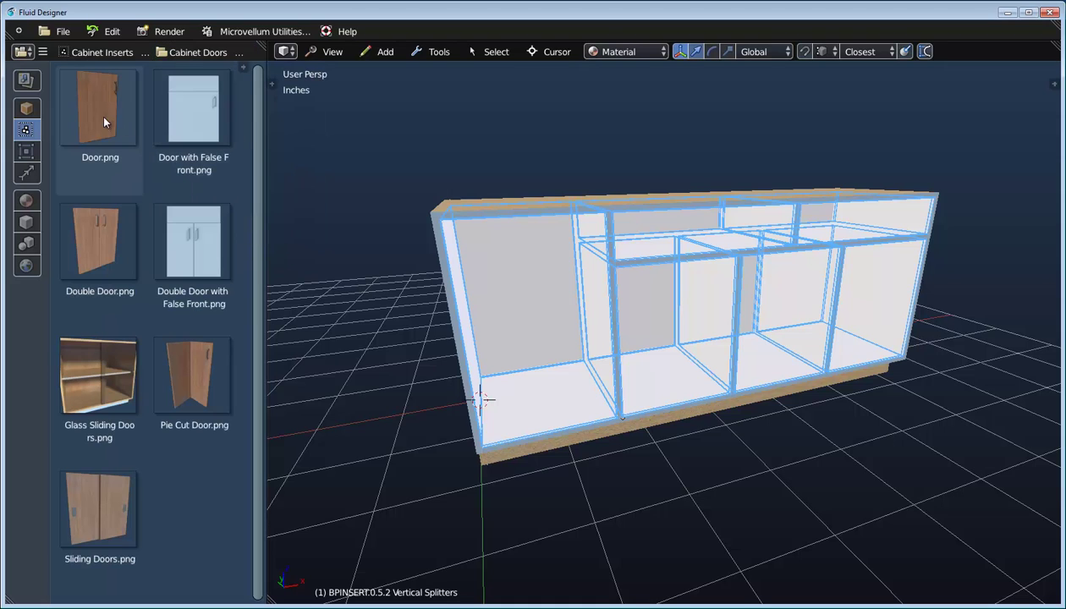
left_click_drag(118, 127, 530, 283)
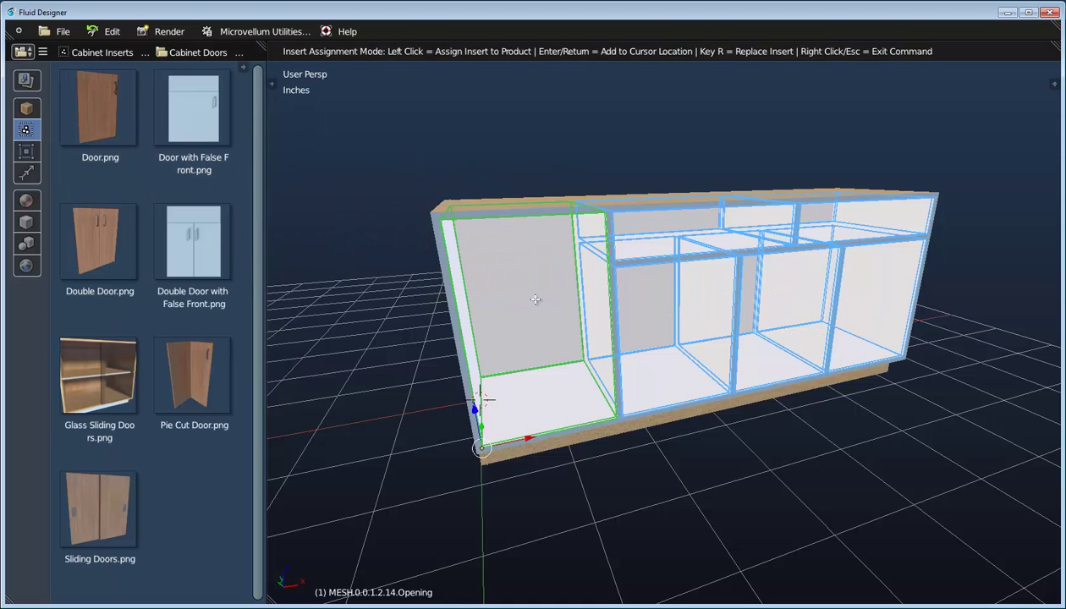
left_click(534, 308)
scroll(545, 309, "up", 5)
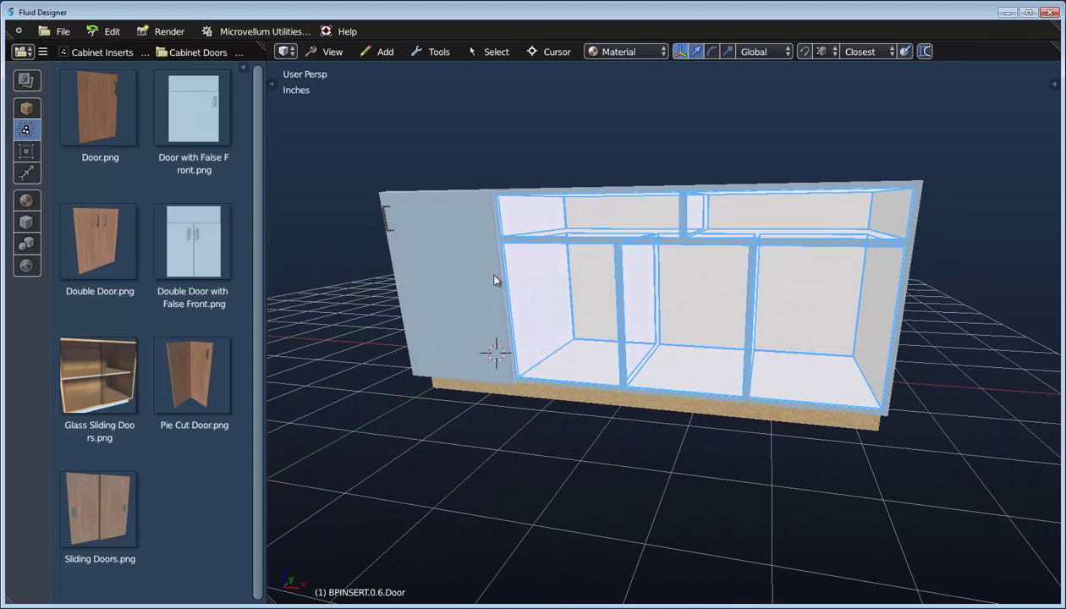
Set the door to Left Swing with Half Overlay Right.
right_click(468, 274)
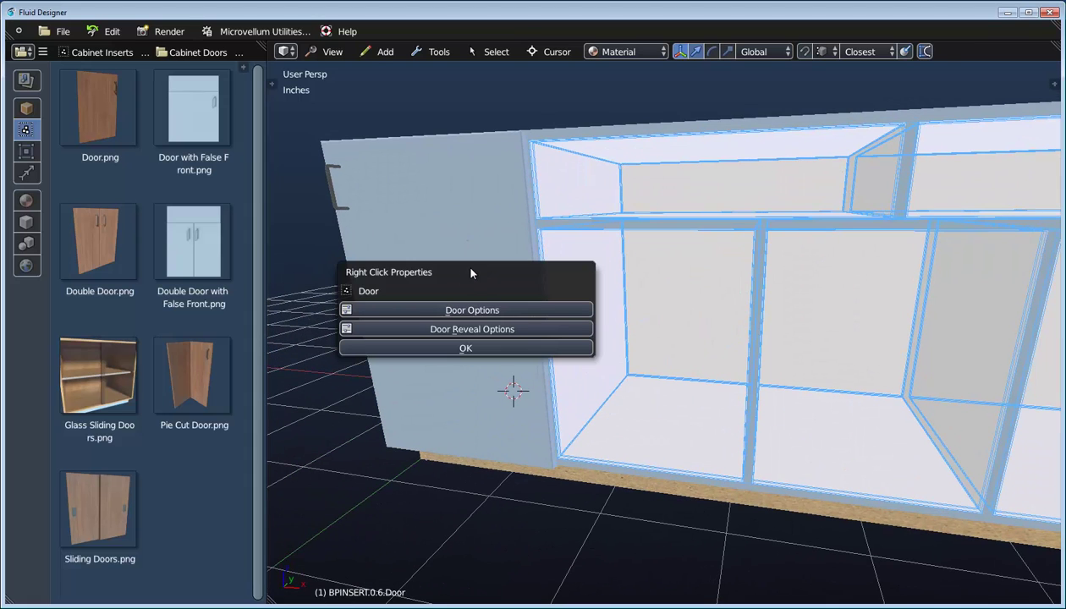
left_click(468, 309)
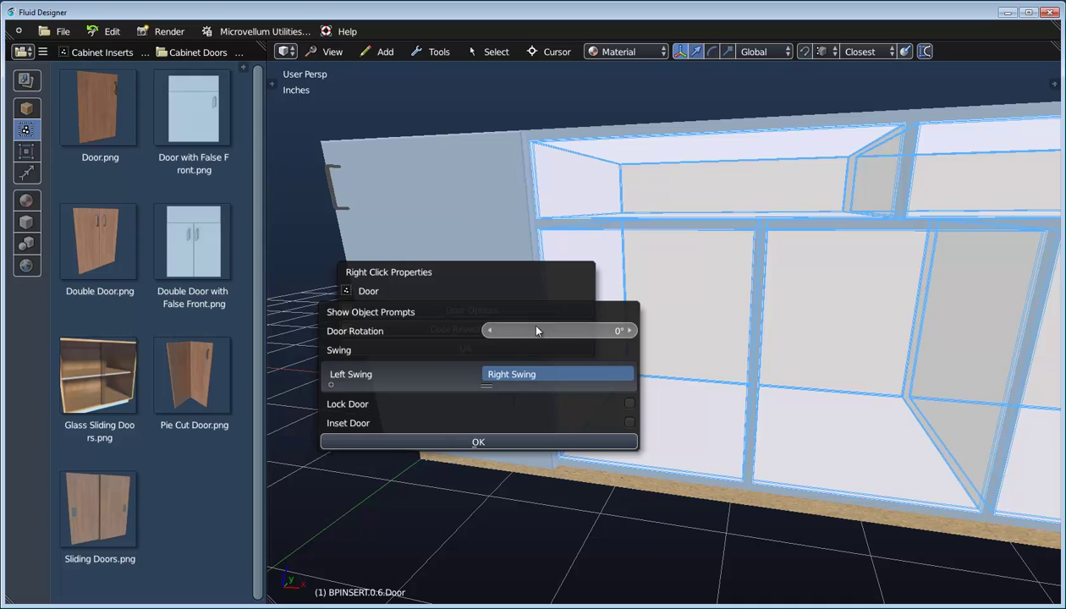
left_click(366, 377)
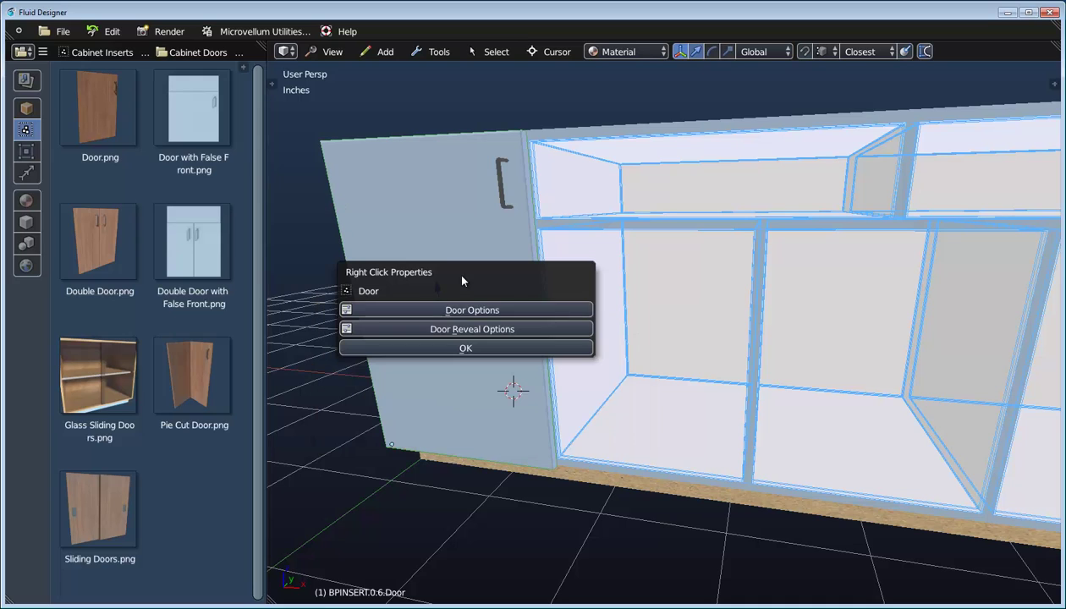
left_click(470, 330)
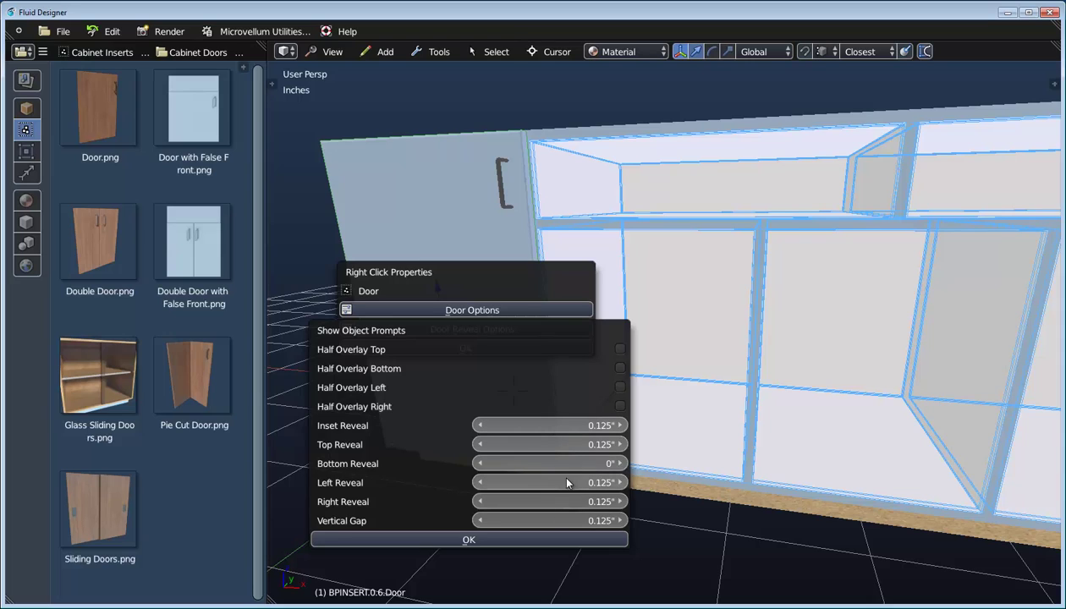
left_click(620, 406)
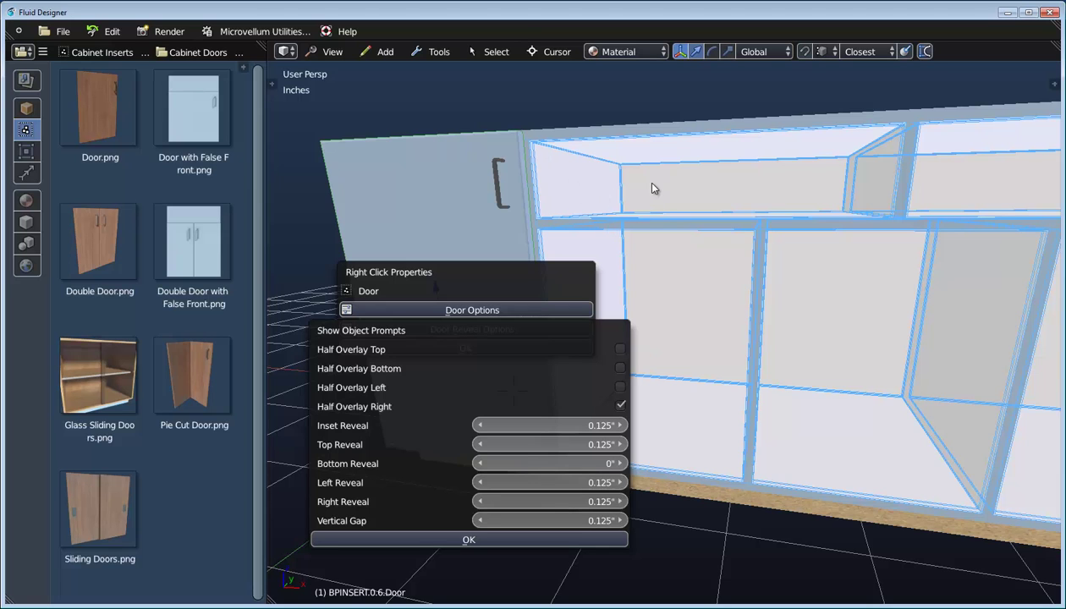
middle_click_drag(626, 181, 574, 235)
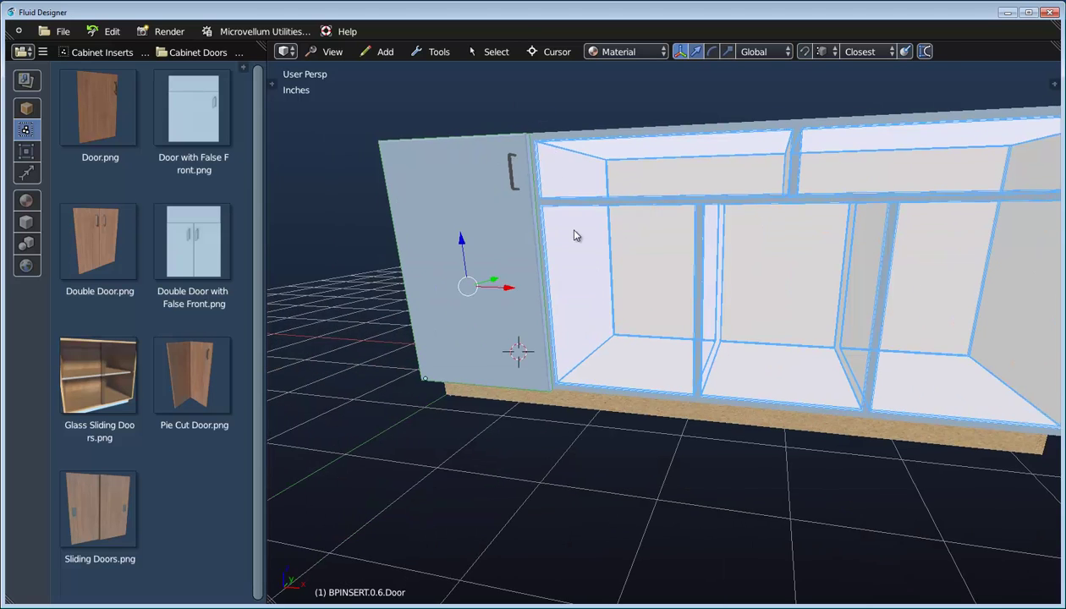
scroll(574, 236, "down", 3)
Add a Drawer from Cabinet Drawers to the upper left opening and adjust its half overlays.
left_click(201, 56)
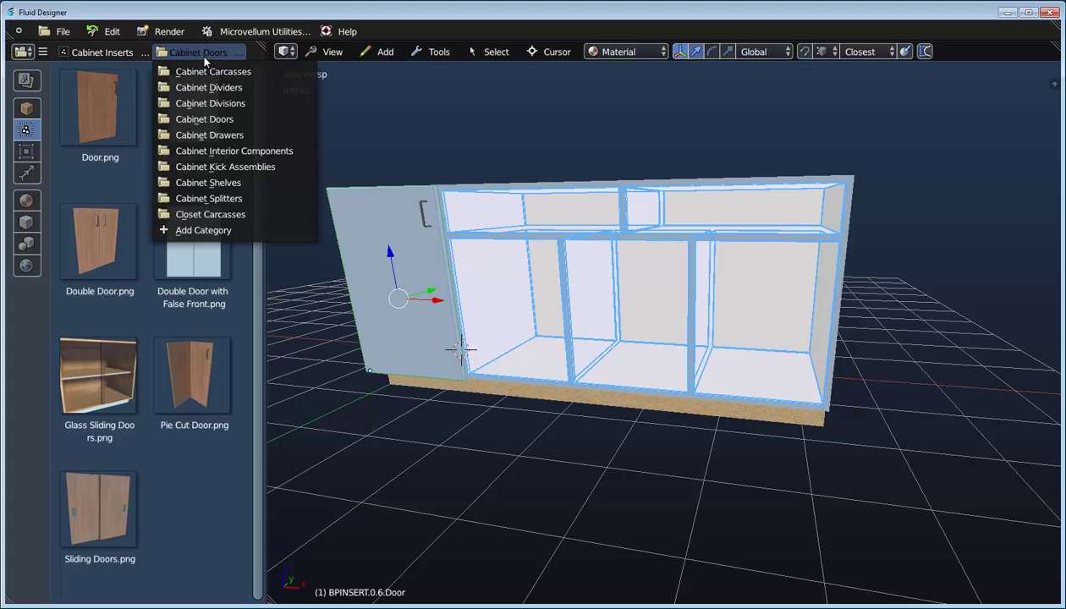
left_click(213, 136)
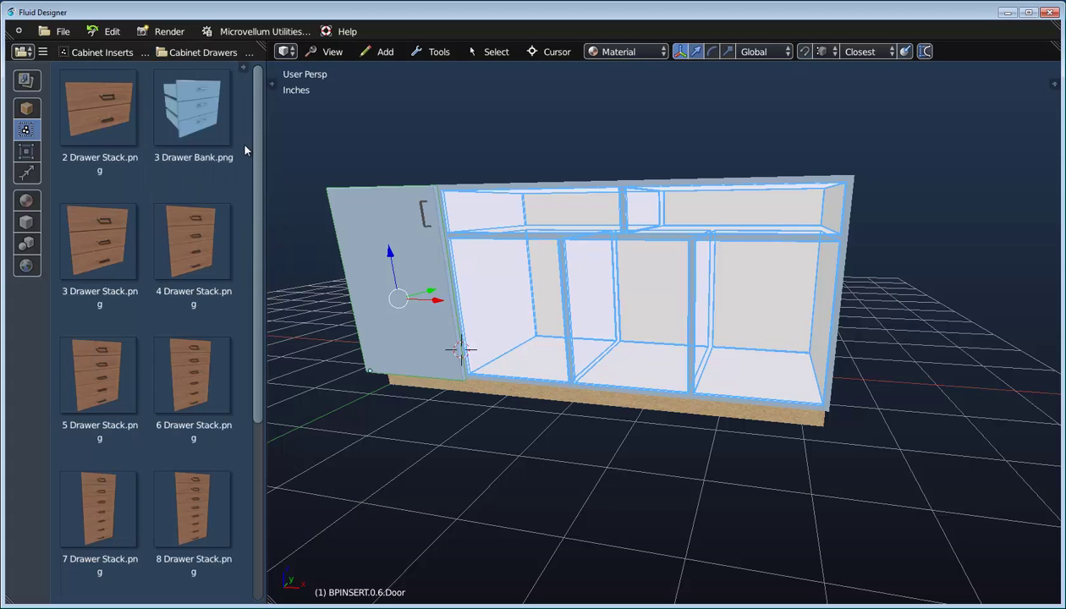
scroll(251, 195, "down", 5)
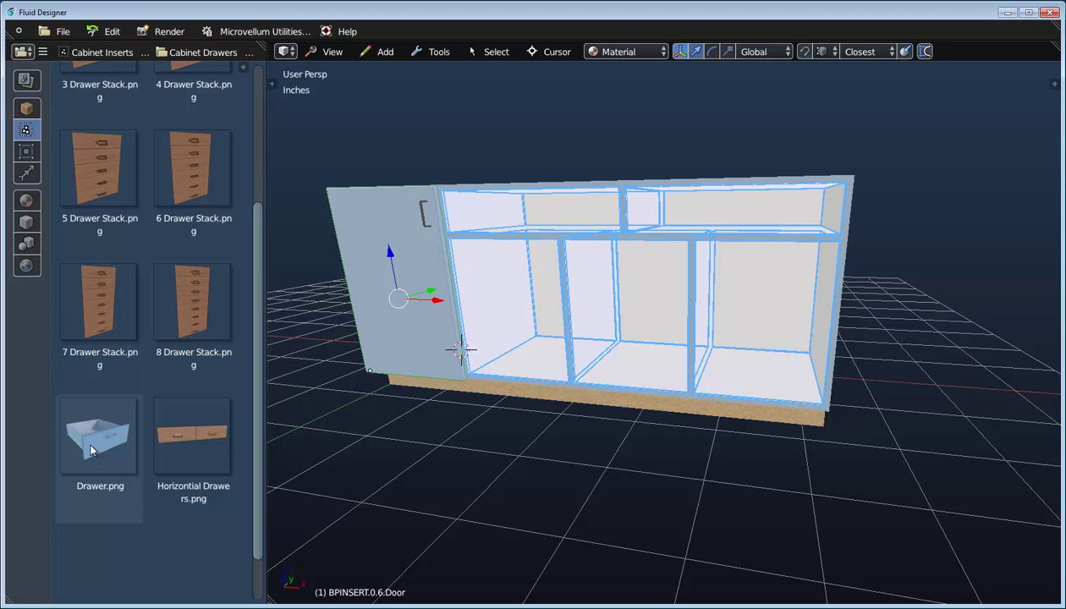
left_click_drag(93, 448, 474, 275)
left_click(546, 215)
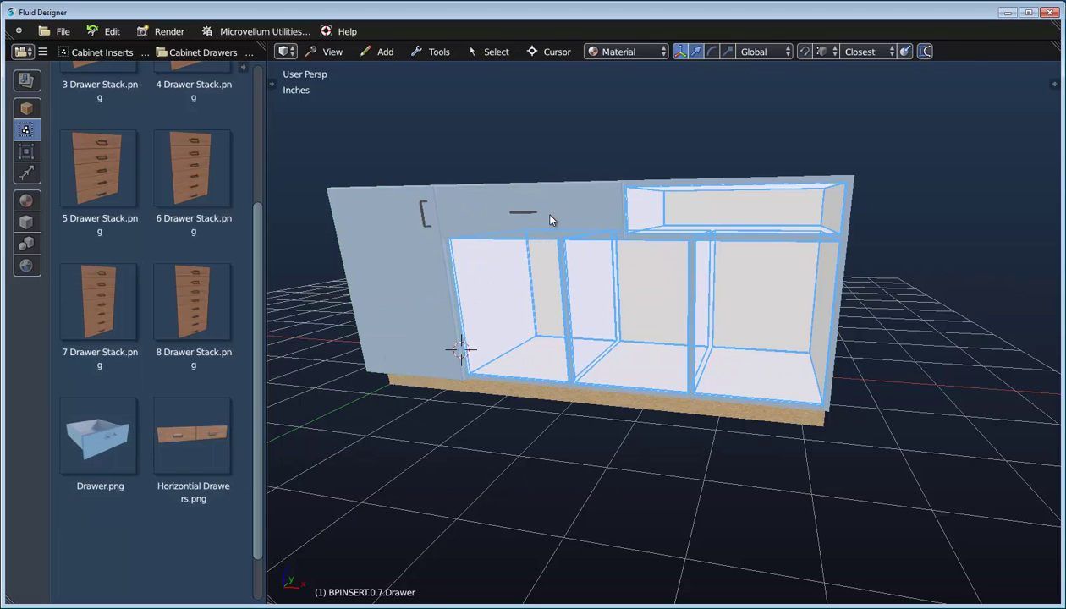
right_click(550, 220)
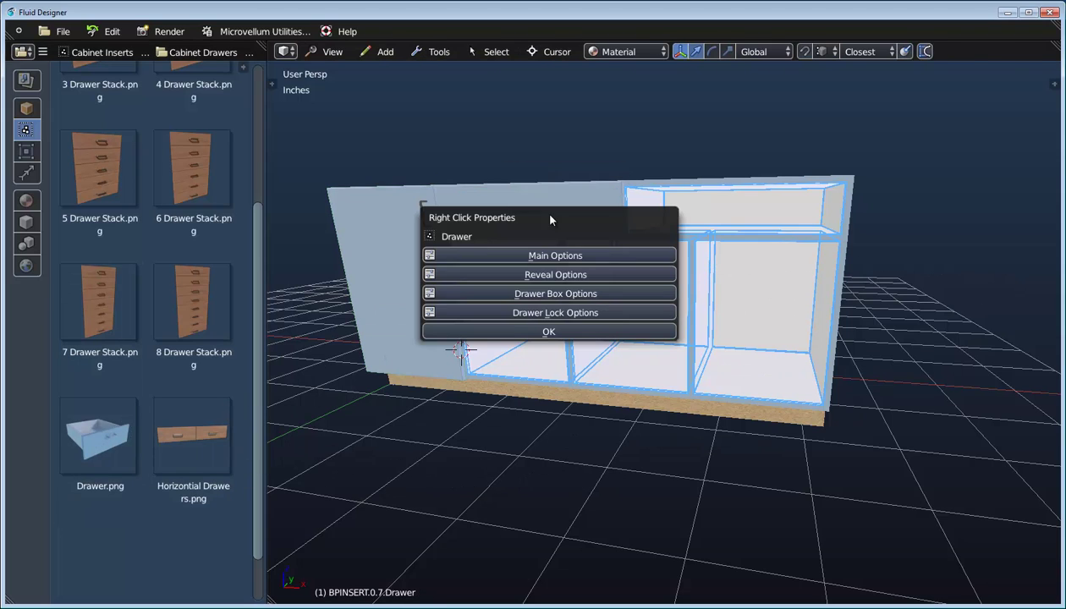
left_click(573, 276)
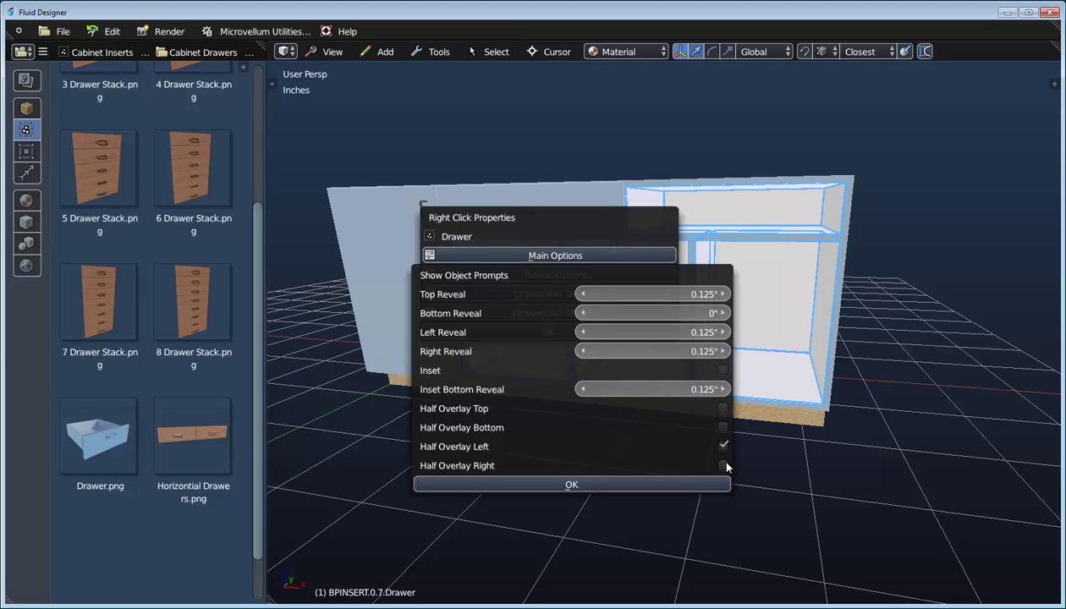
left_click_drag(721, 468, 692, 433)
middle_click_drag(545, 283, 579, 329)
Add a second Drawer to the upper right opening with Half Overlay Bottom, no inset.
left_click_drag(100, 432, 734, 226)
left_click(734, 226)
right_click(538, 221)
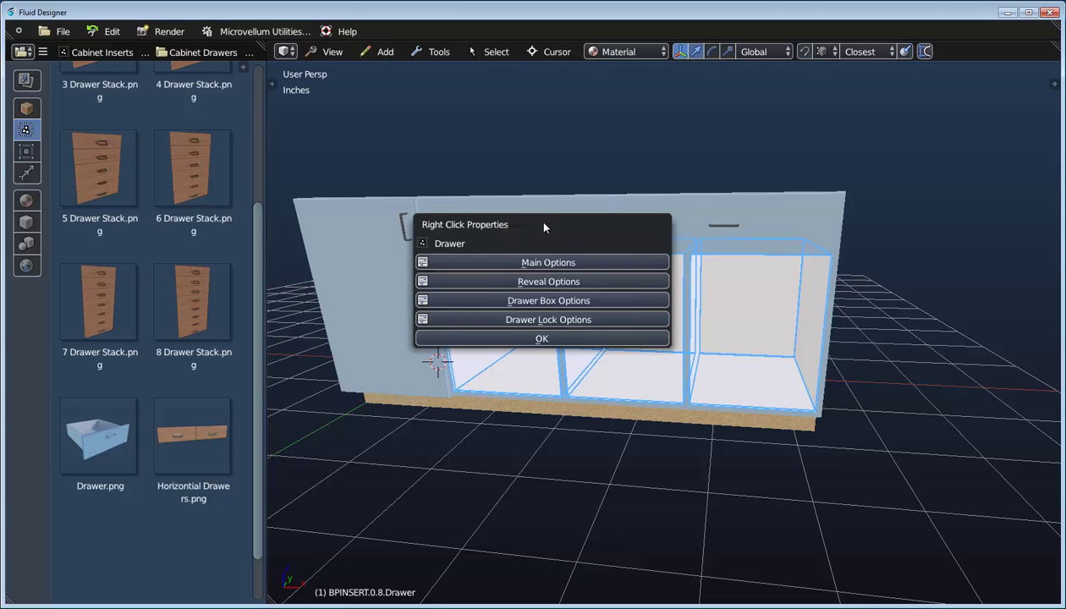
left_click(555, 309)
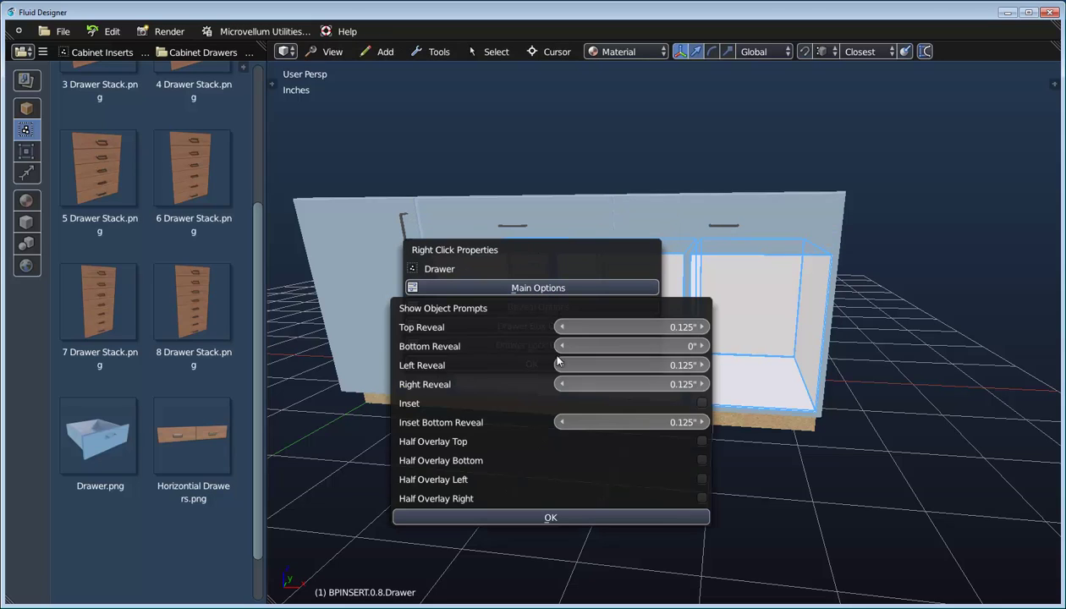
left_click(701, 461)
left_click(701, 404)
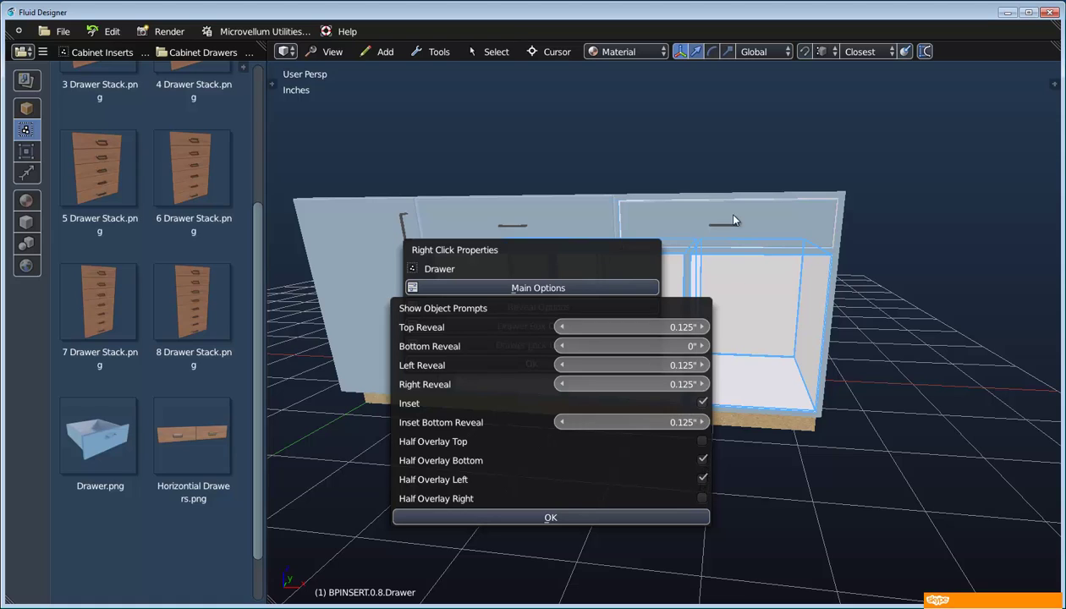
left_click(690, 401)
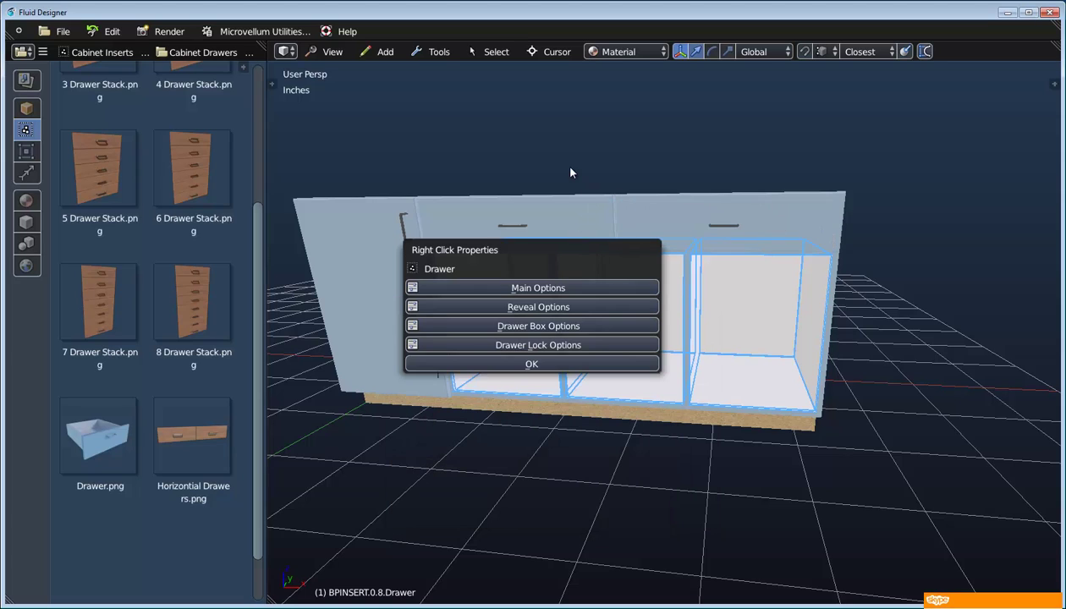
Turn on Lock Drawer for the second drawer, then open the other drawer's lock settings.
left_click(564, 345)
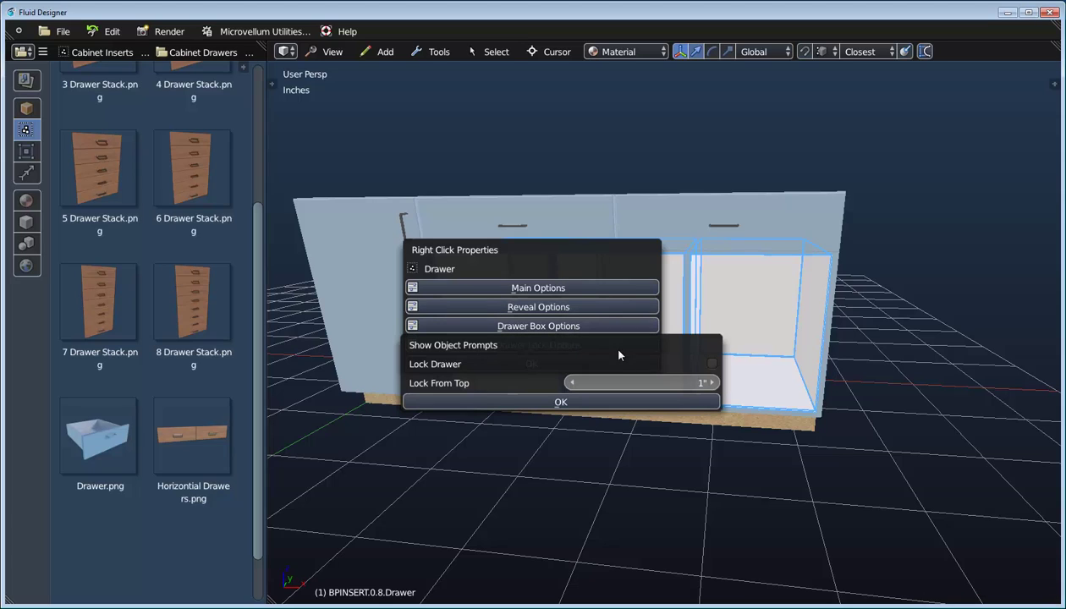
left_click(711, 364)
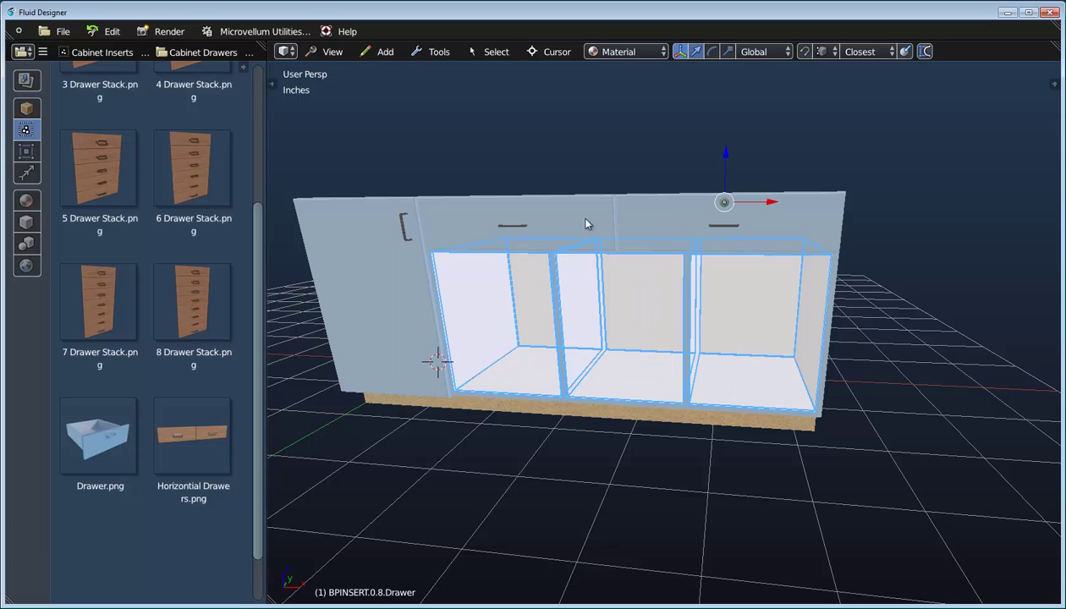
left_click(548, 216)
right_click(549, 218)
left_click(583, 311)
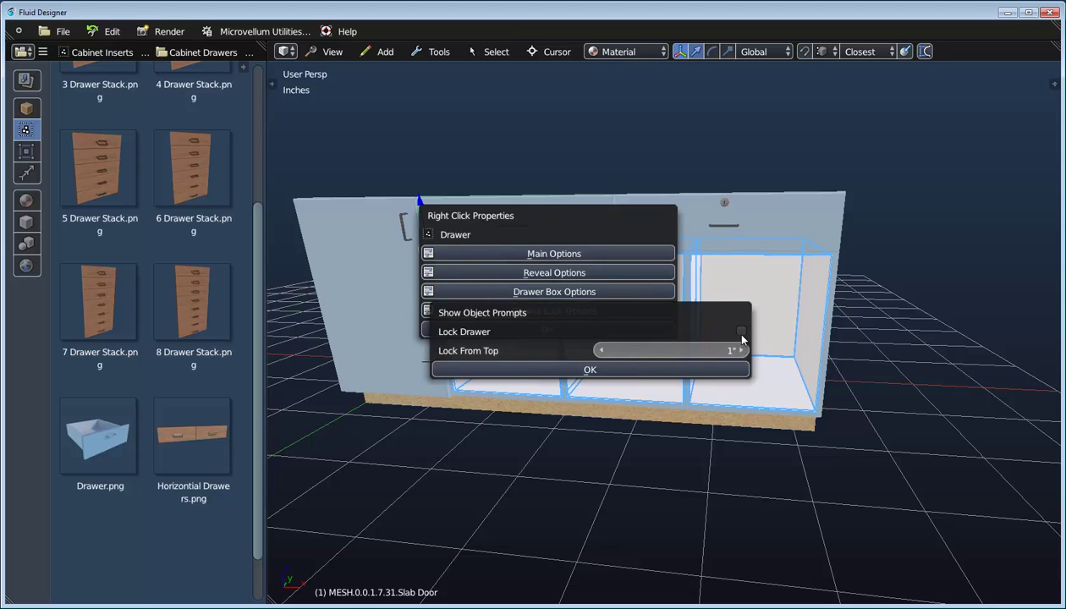
middle_click_drag(707, 235, 669, 344)
Place a 3 Drawer Bank in the cabinet's middle lower opening.
scroll(245, 229, "up", 5)
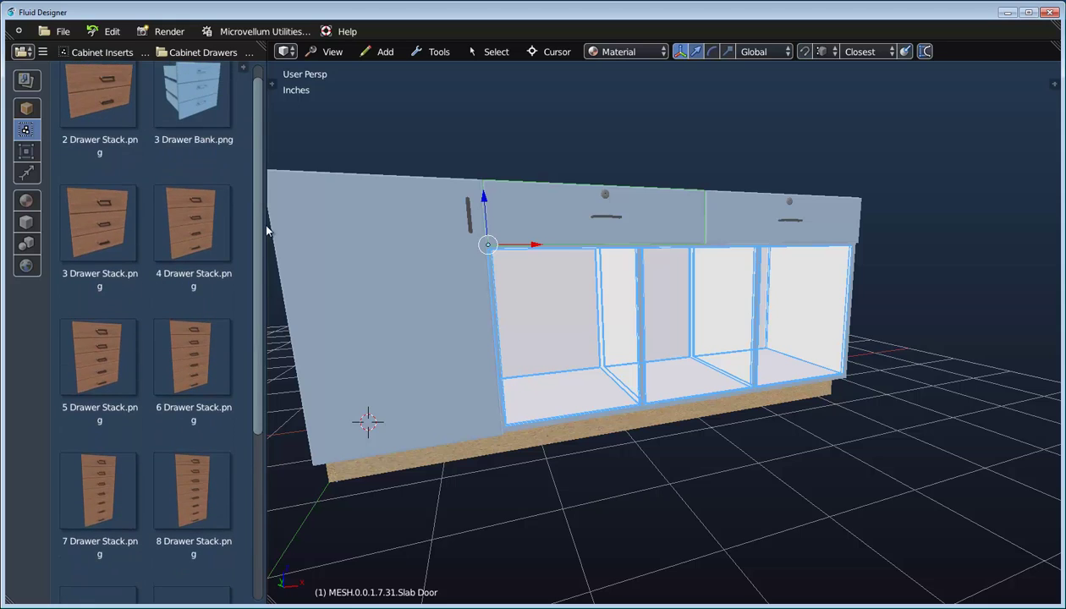
left_click_drag(192, 94, 673, 301)
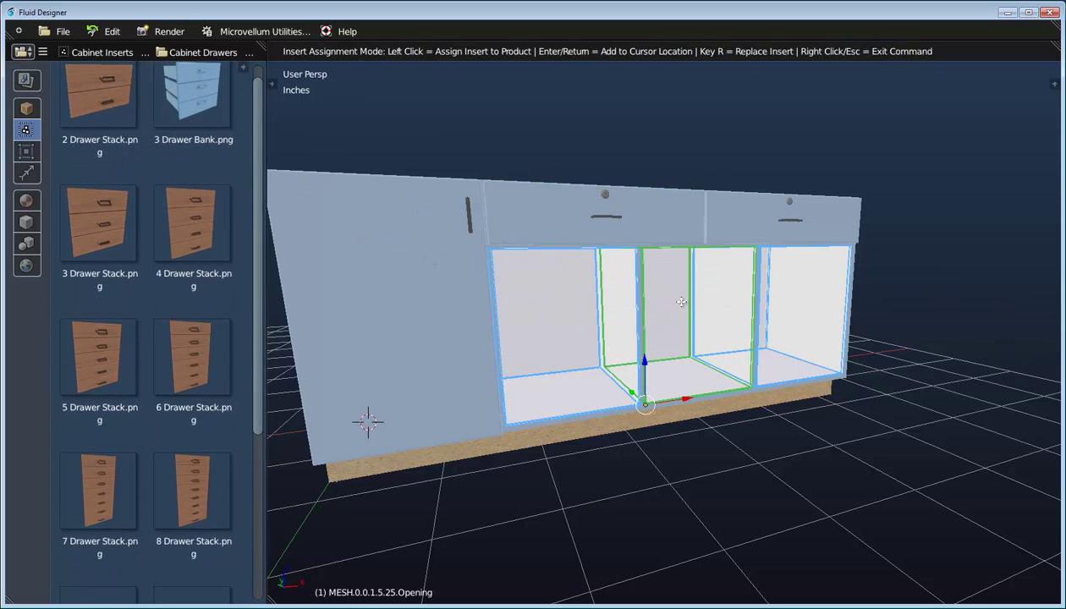
left_click(682, 306)
Turn on Half Overlay Left and Right in the drawer bank's reveal options.
right_click(596, 323)
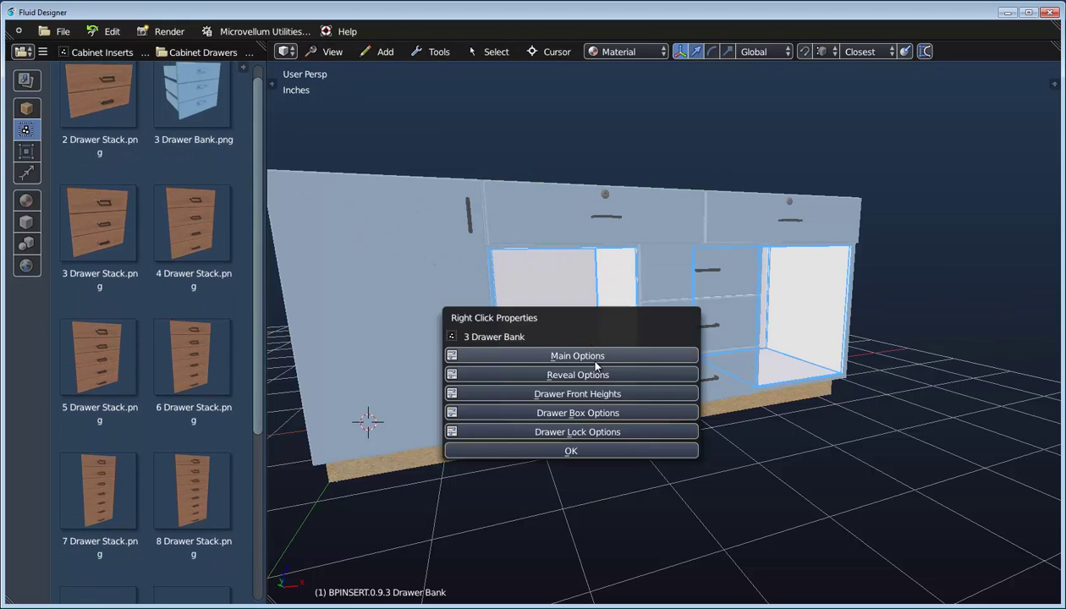
left_click(598, 375)
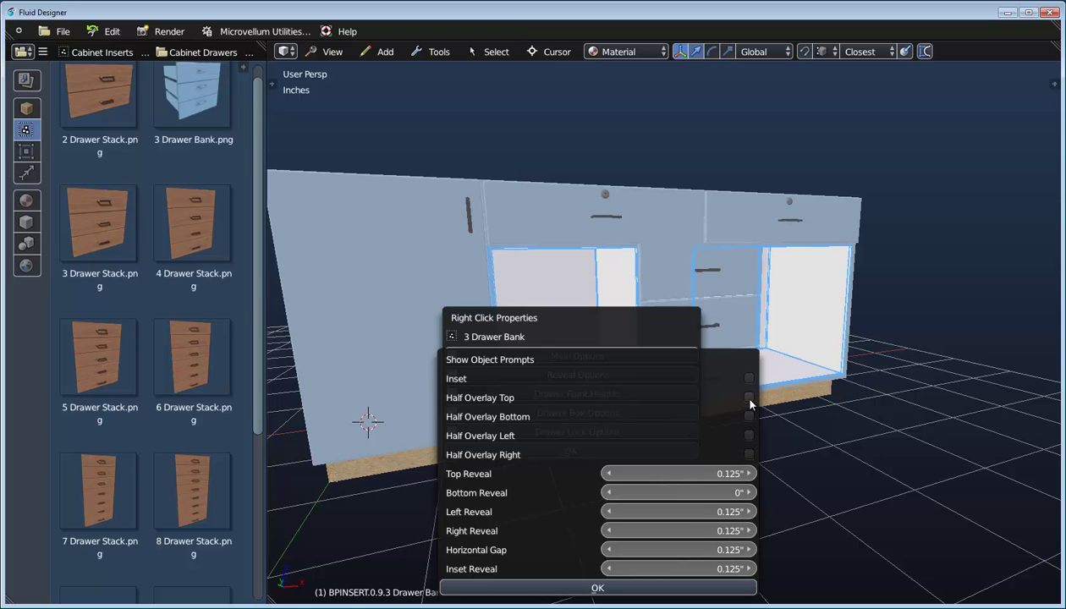
left_click(750, 435)
left_click(750, 454)
left_click(592, 588)
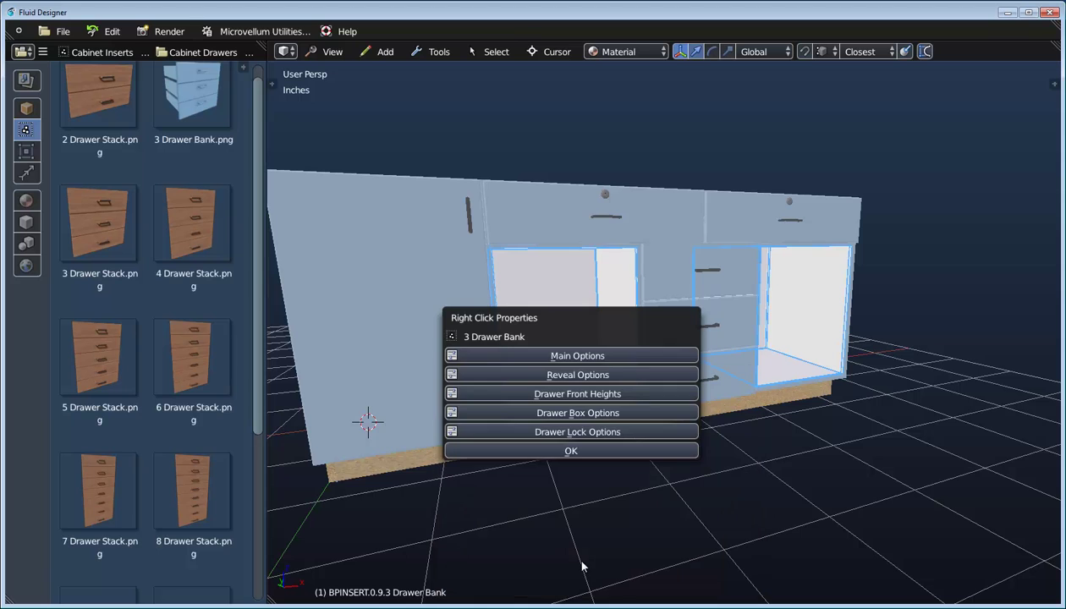
left_click(571, 451)
middle_click_drag(563, 440, 682, 432)
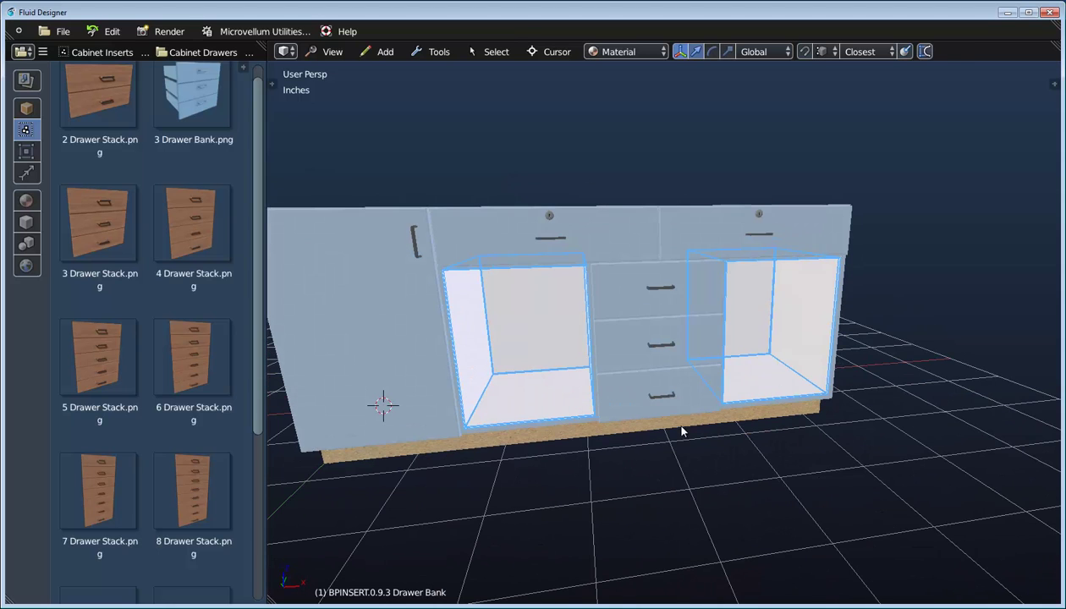
Put Base Shelves from Cabinet Shelves into the lower left opening.
left_click(203, 49)
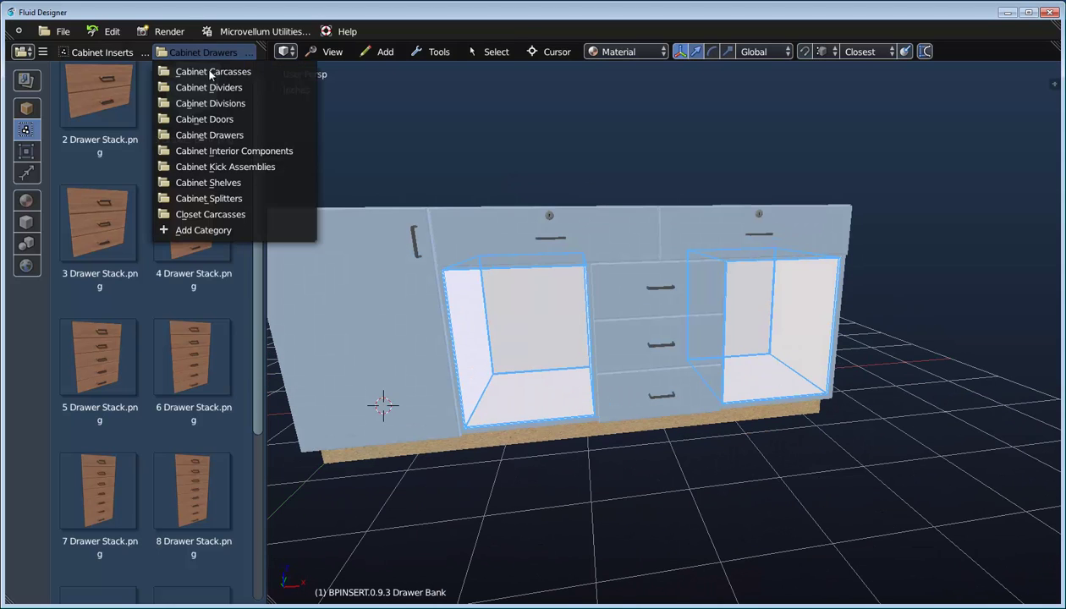
left_click(234, 184)
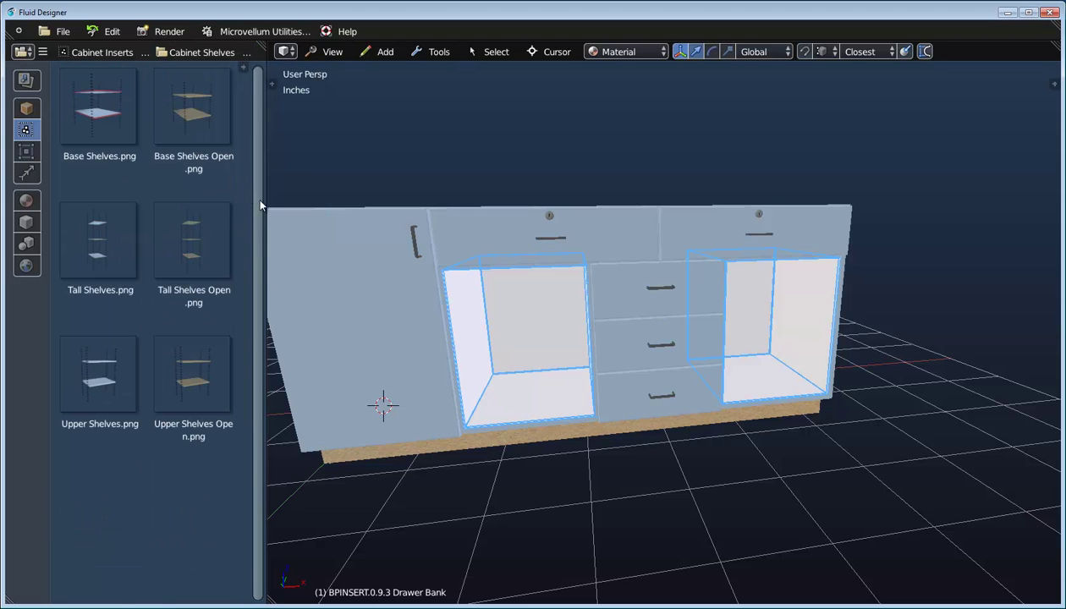
left_click_drag(106, 140, 538, 315)
left_click(519, 310)
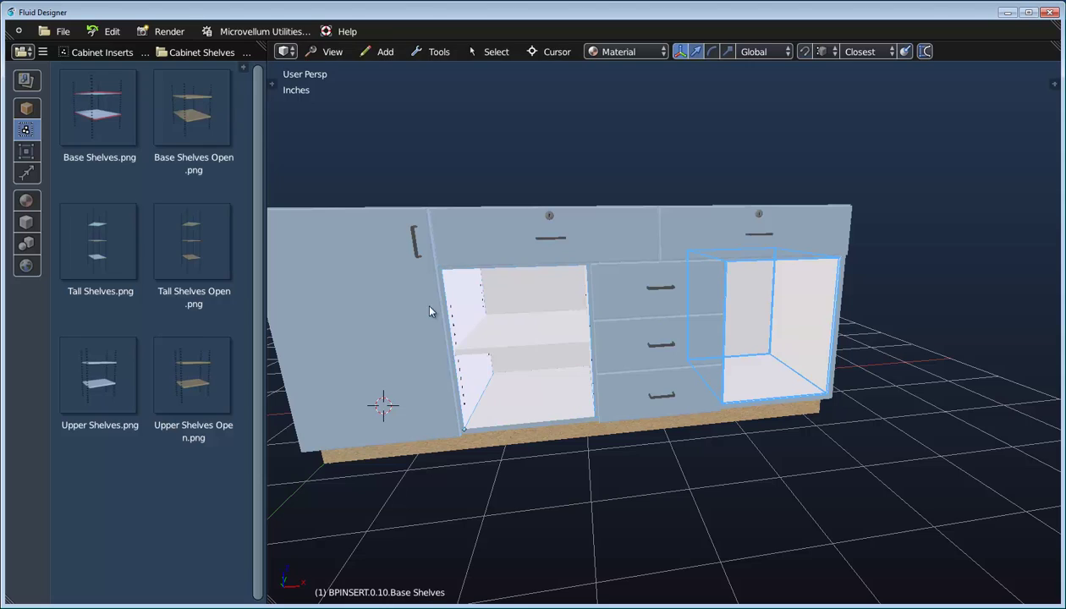
Add another Base Shelves insert to the right opening, then show the category list.
left_click_drag(99, 110, 757, 314)
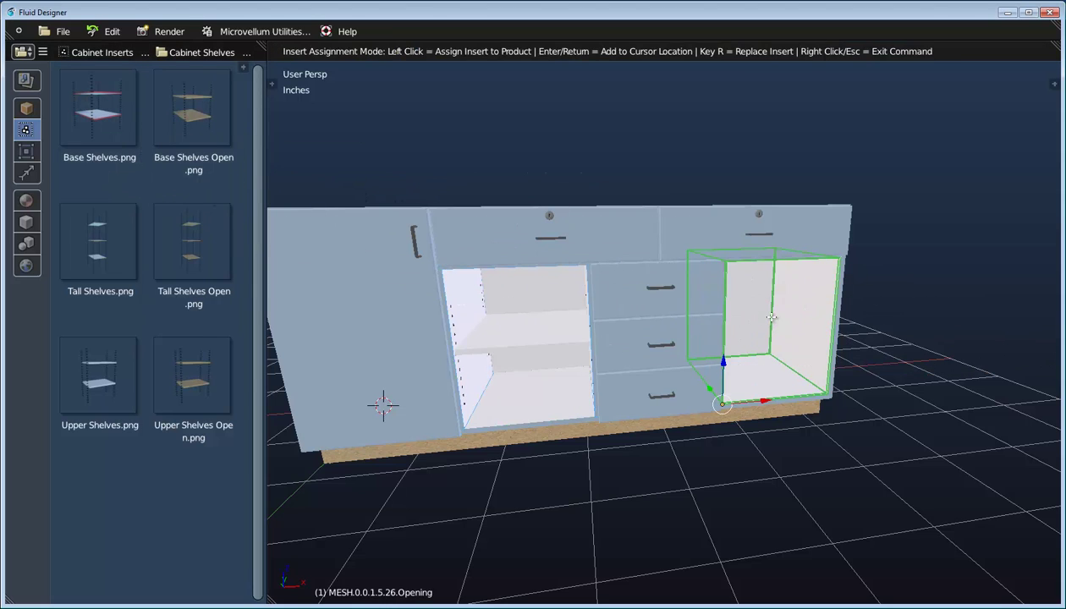
left_click(743, 320)
scroll(549, 340, "up", 2)
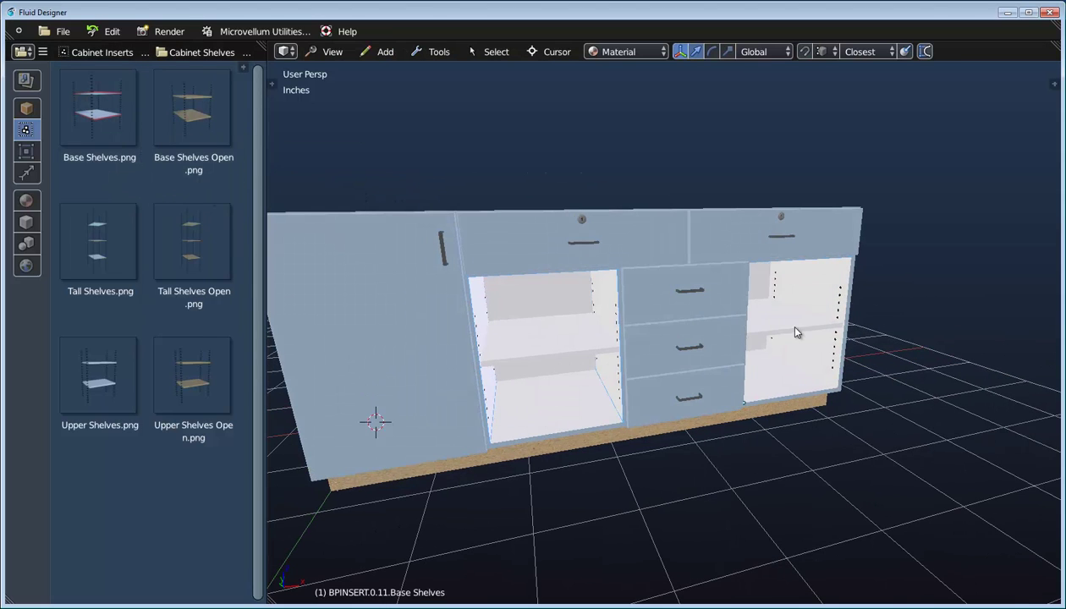
left_click(198, 53)
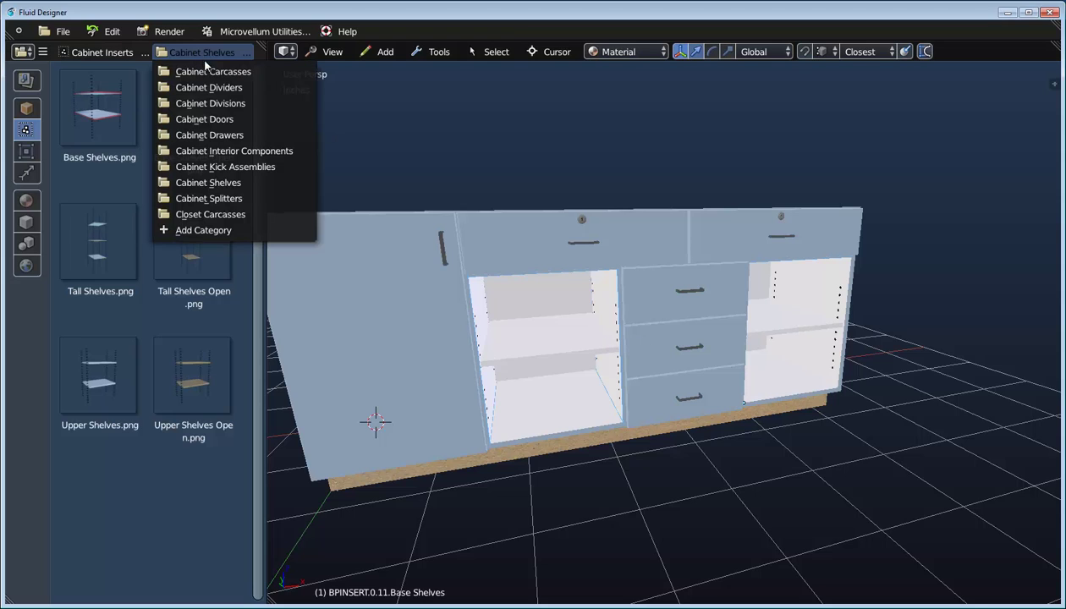
Place a Door over the left opening, make it swing left, and turn on Half Overlay Right, Left and Top.
left_click(219, 119)
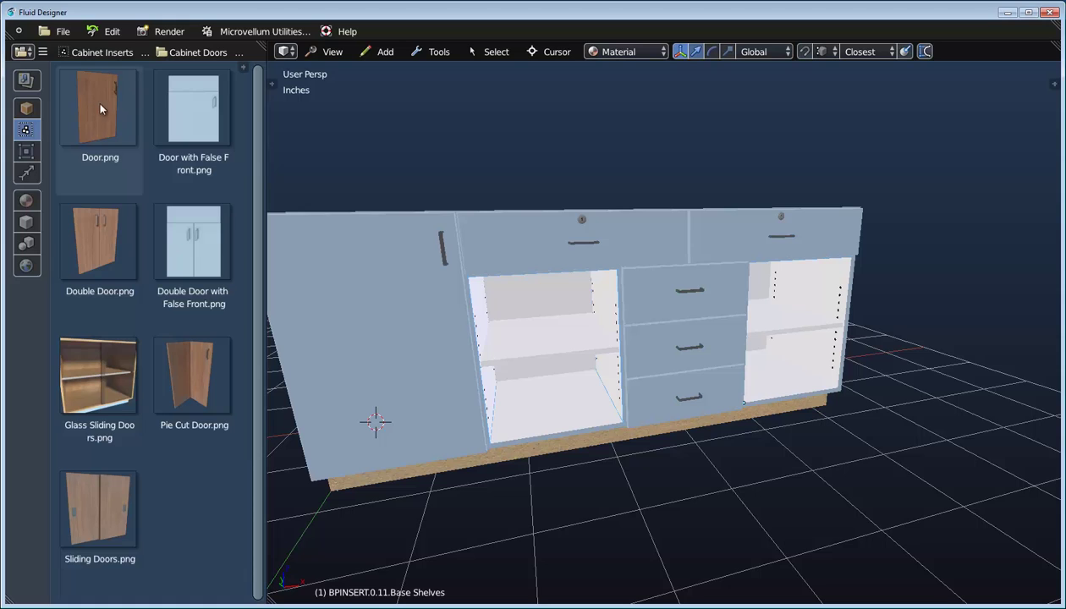
left_click_drag(98, 102, 547, 329)
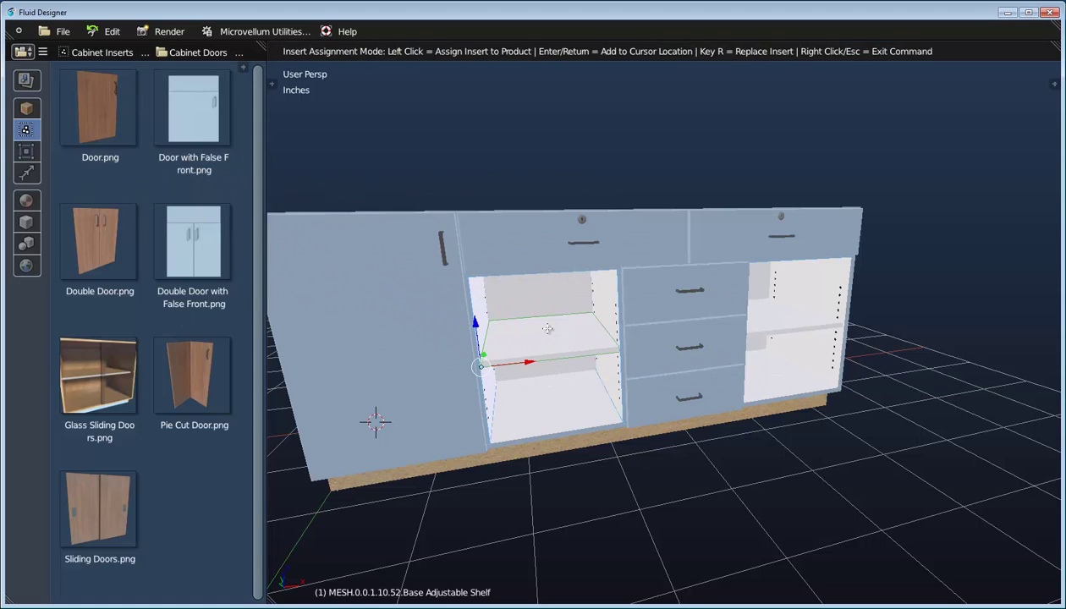
left_click(544, 340)
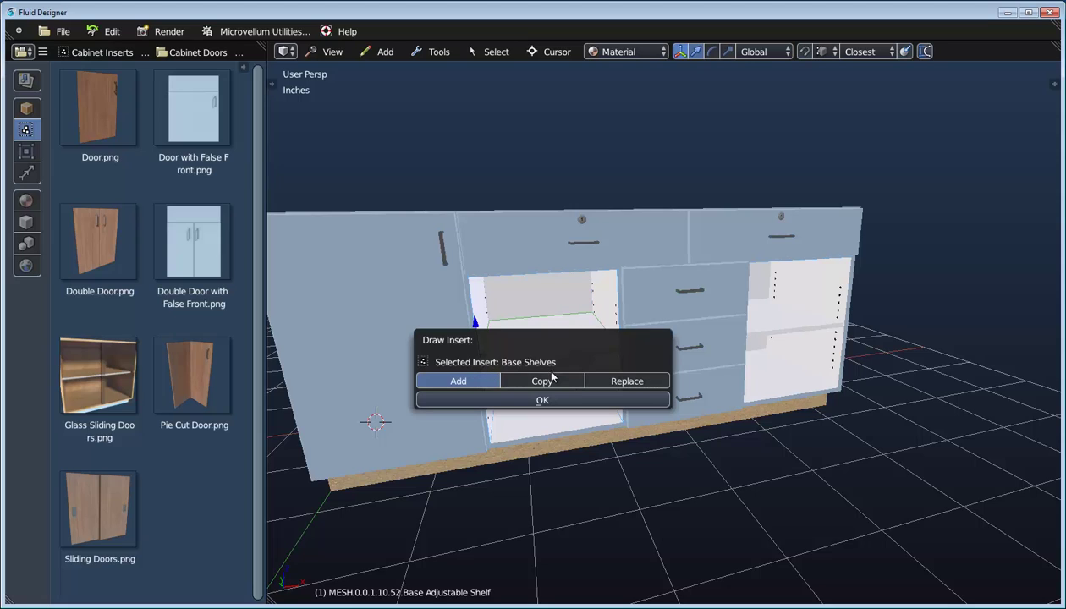
left_click(549, 377)
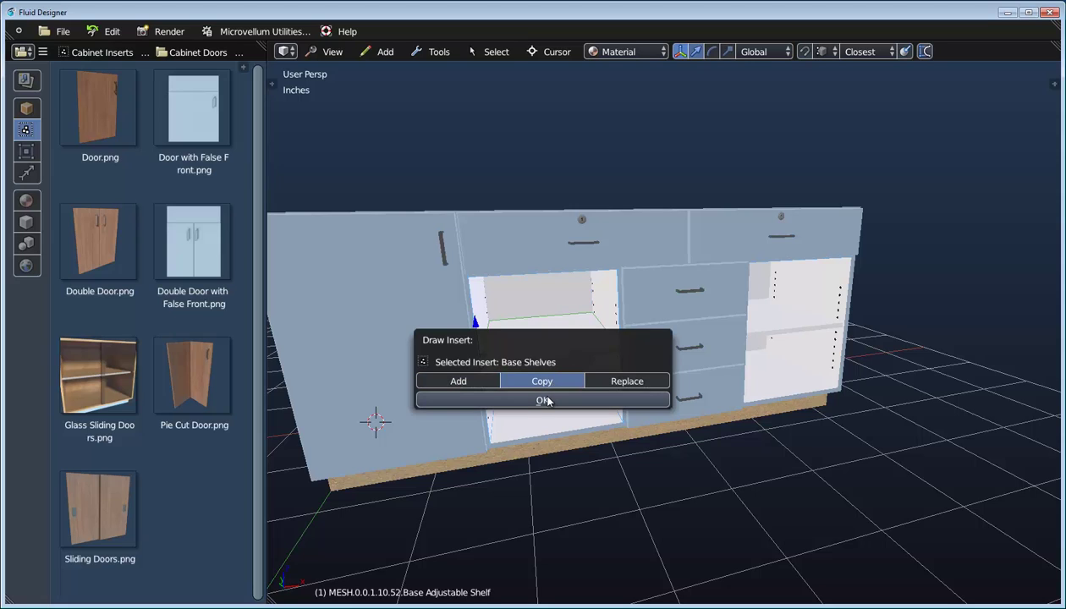
left_click(546, 401)
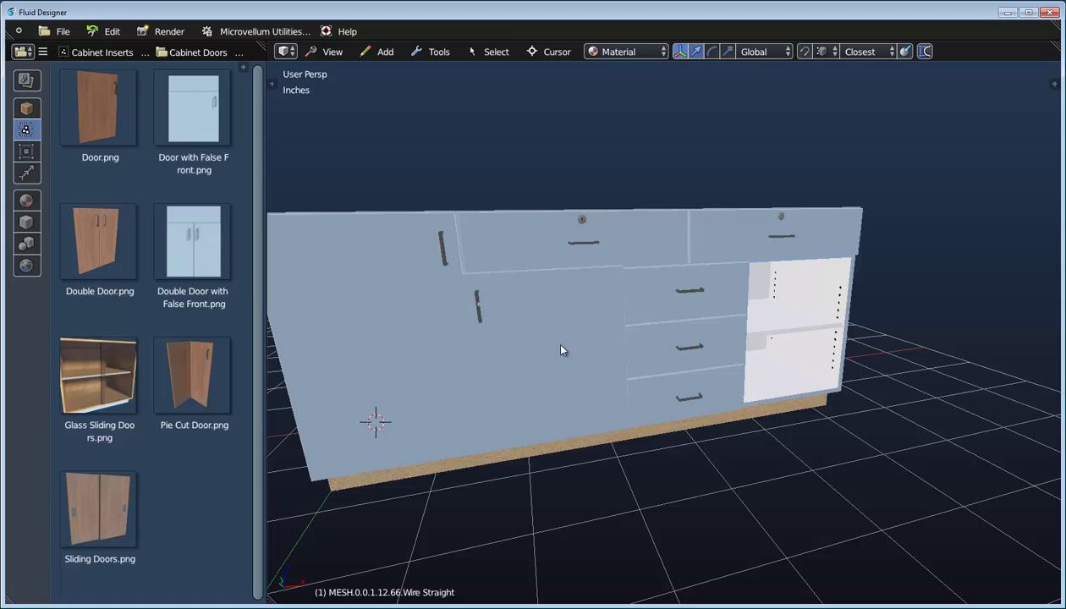
right_click(562, 349)
left_click(572, 372)
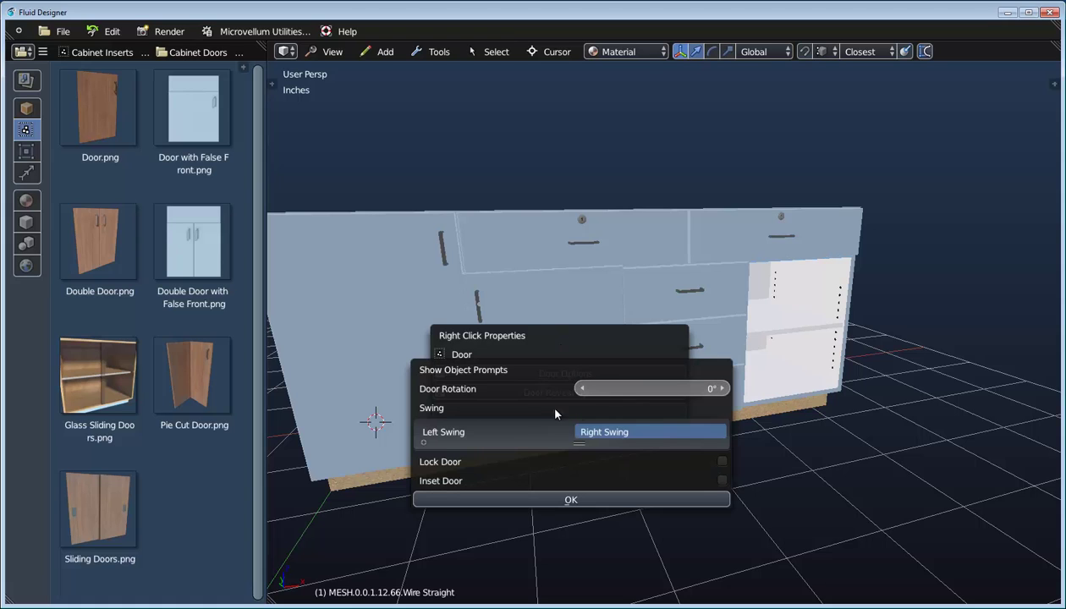
left_click(468, 433)
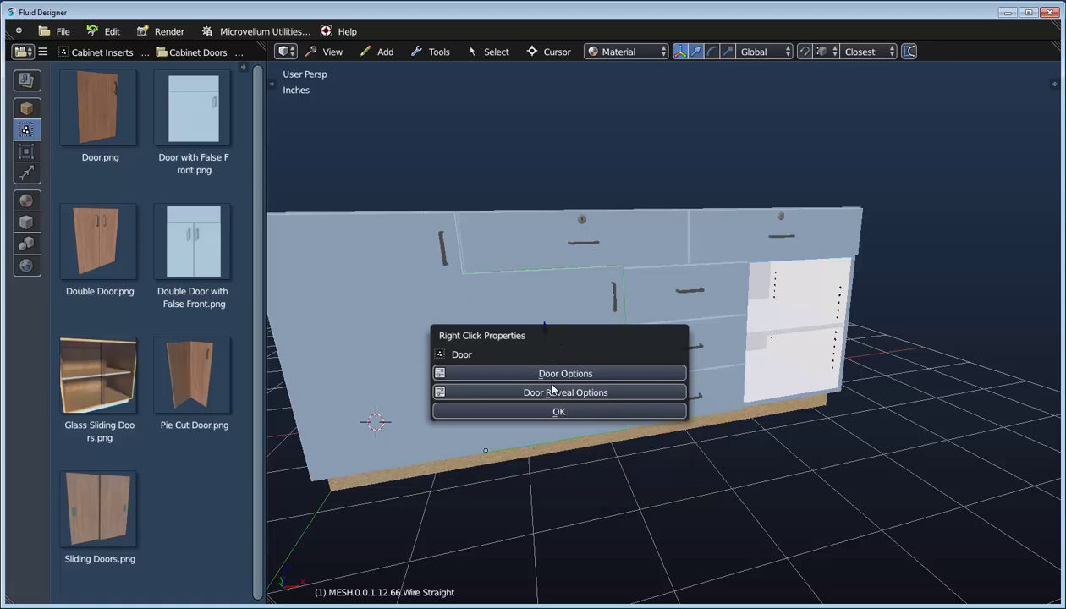
left_click(563, 391)
left_click(703, 453)
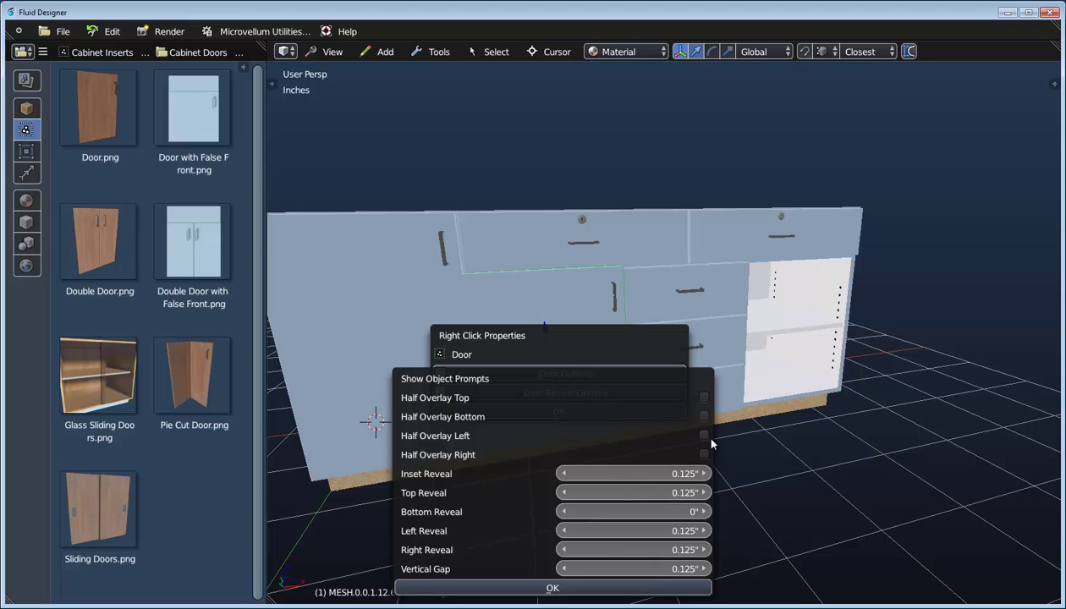
left_click(704, 435)
left_click(703, 397)
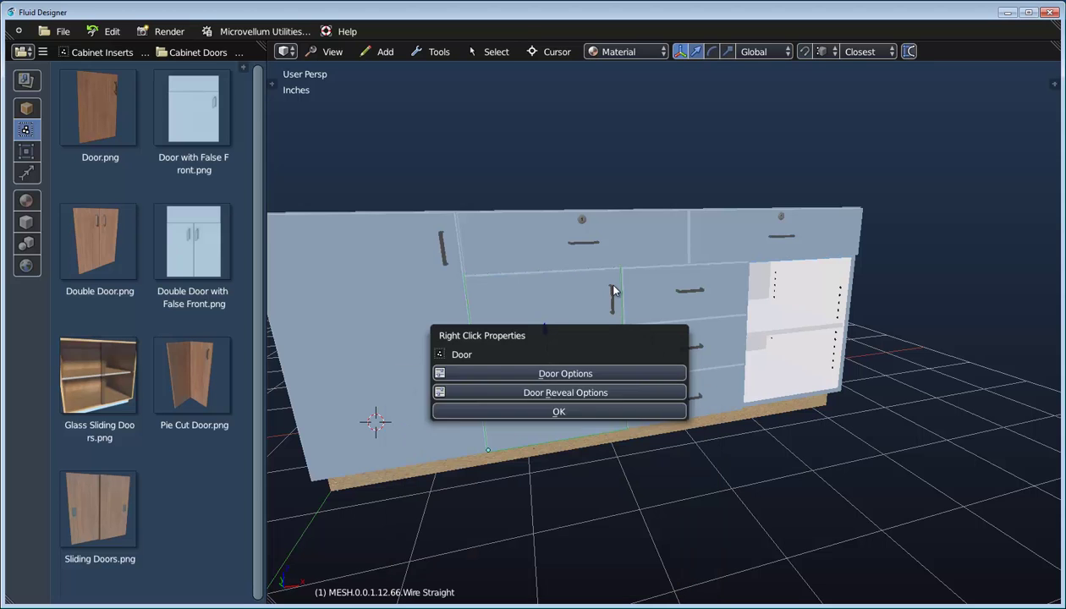
Add a second Door over the right opening with Half Overlay Left and Top turned on.
middle_click_drag(451, 250, 656, 337)
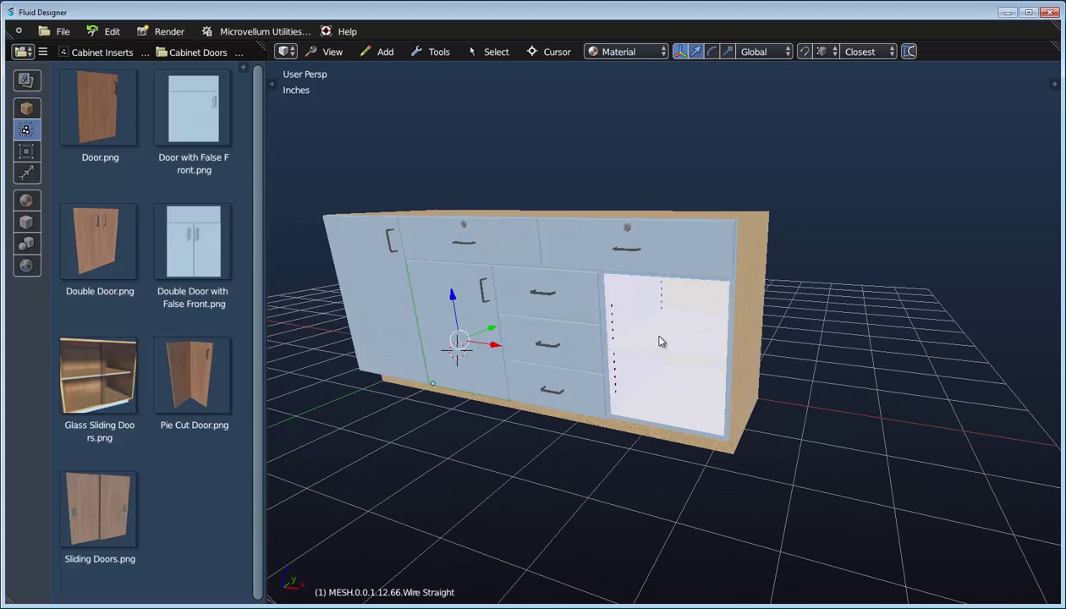
mouse_move(127, 133)
left_mouse_down()
mouse_move(157, 131)
mouse_move(669, 337)
left_mouse_up()
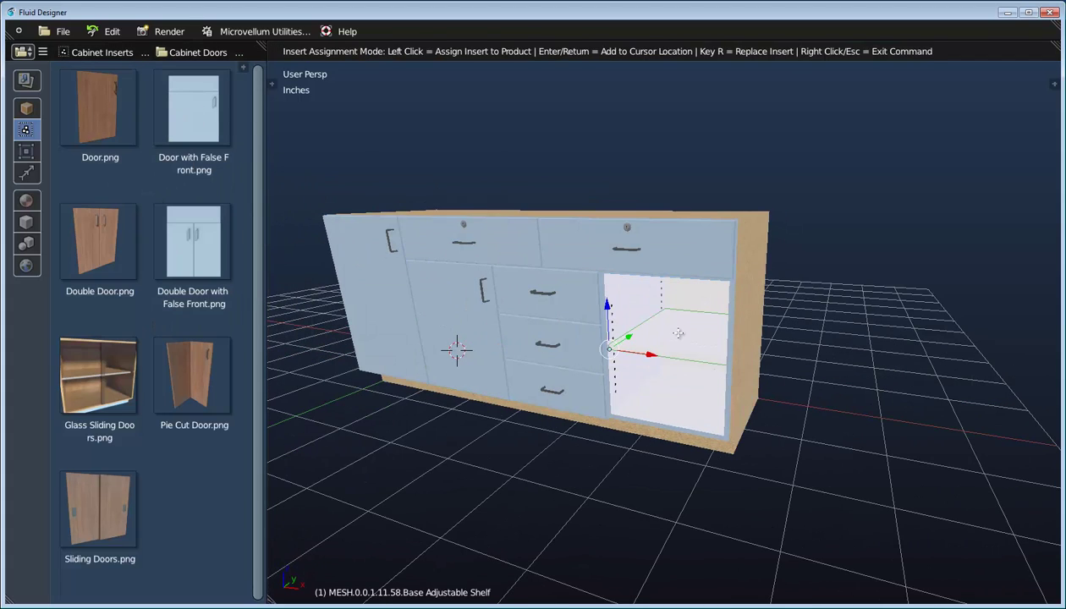
left_click(680, 341)
left_click(677, 377)
left_click(678, 396)
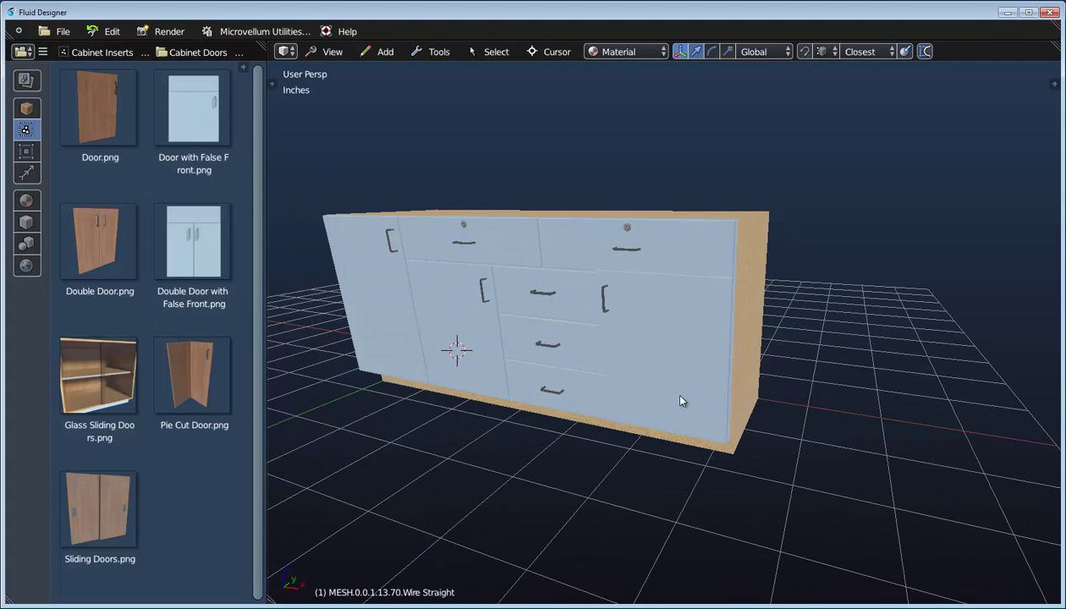
right_click(665, 364)
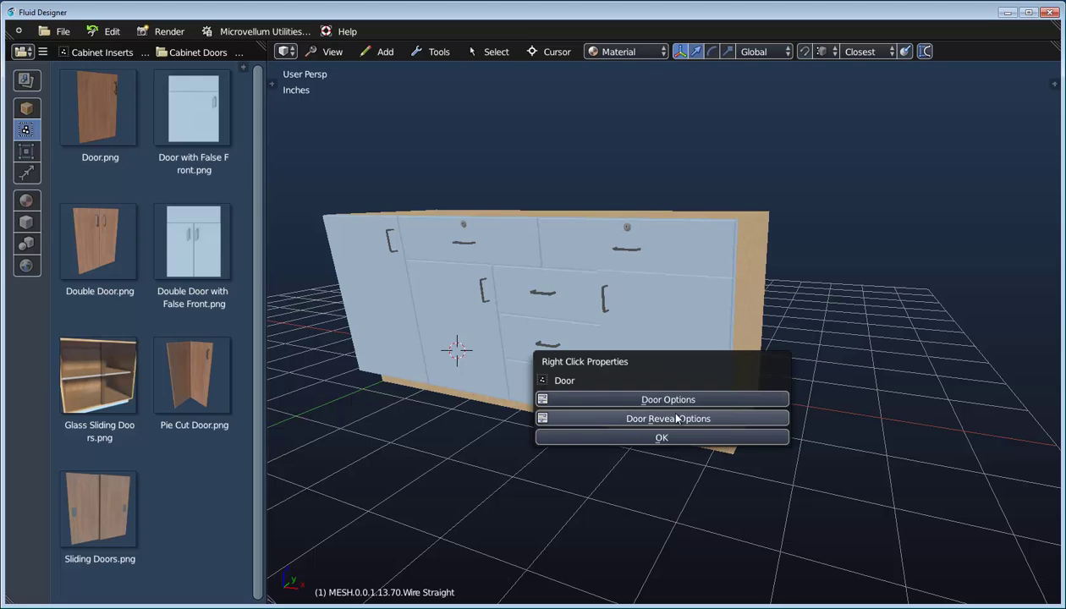
left_click(692, 418)
left_click(825, 436)
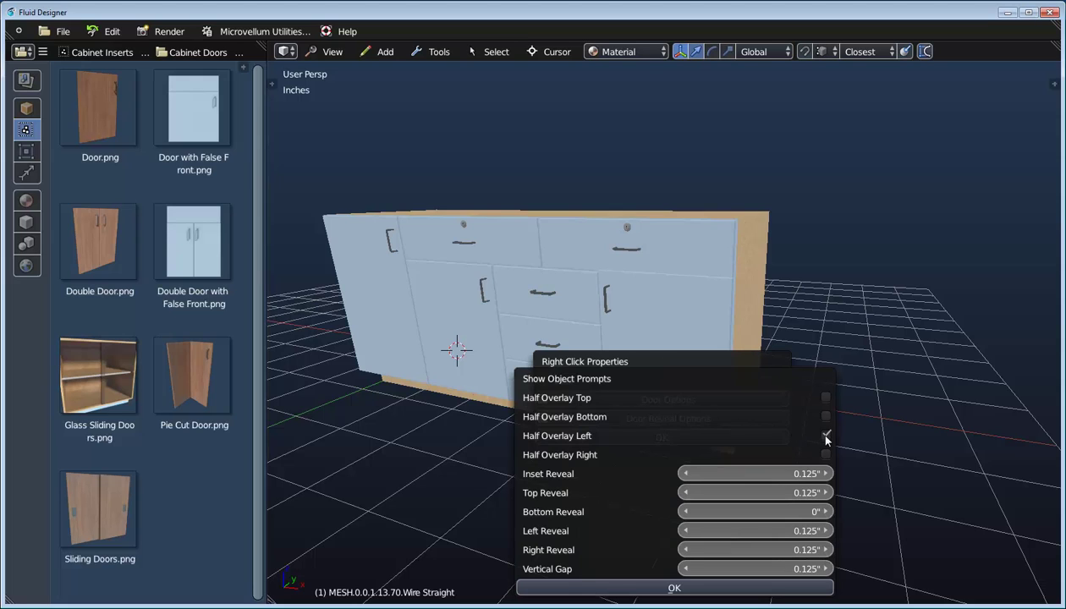
left_click(825, 398)
scroll(524, 360, "up", 4)
middle_click_drag(556, 362, 533, 291)
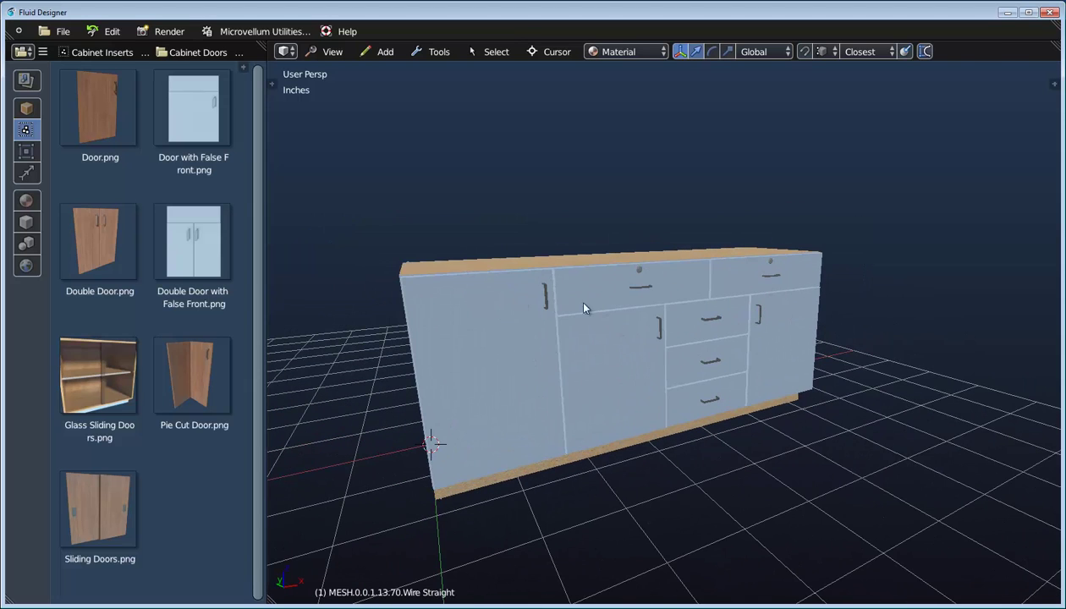
Reduce the cabinet's Dimension X width from 75" to 67".
right_click(527, 222)
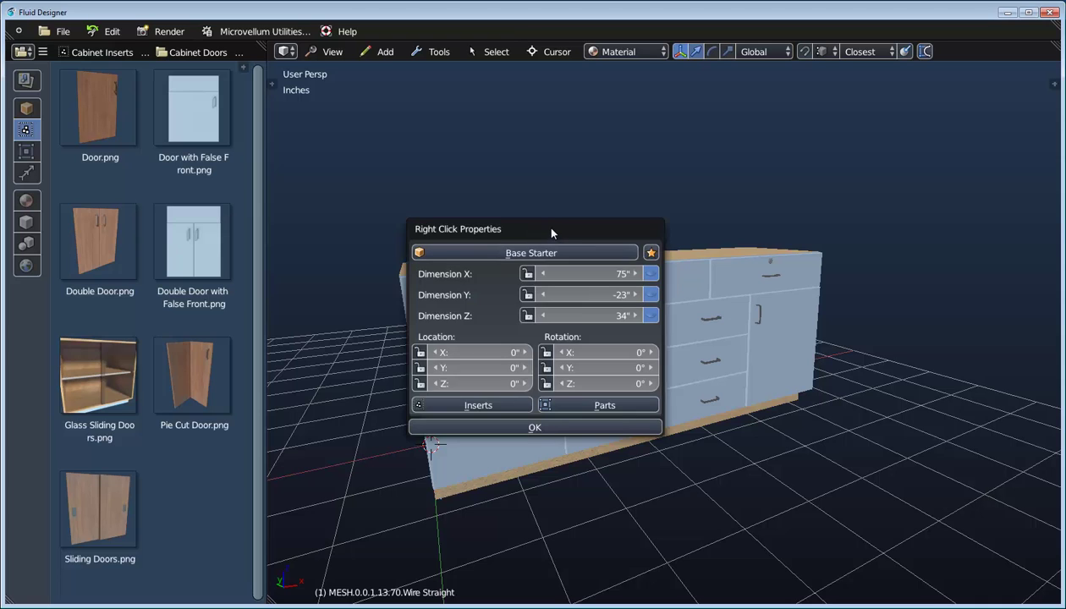
left_click_drag(543, 224, 360, 123)
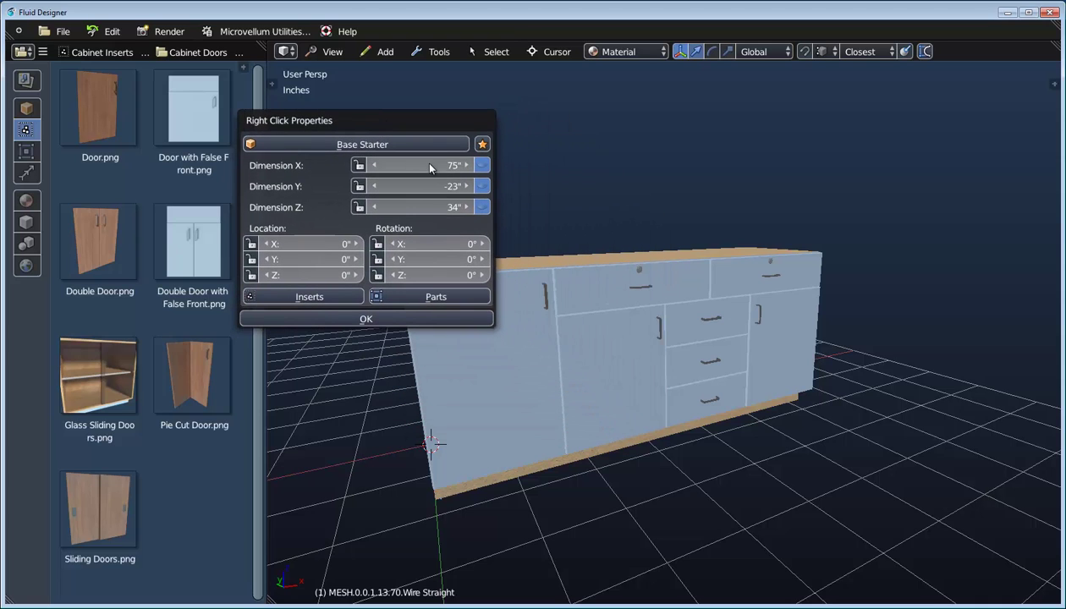
left_click_drag(422, 161, 415, 174)
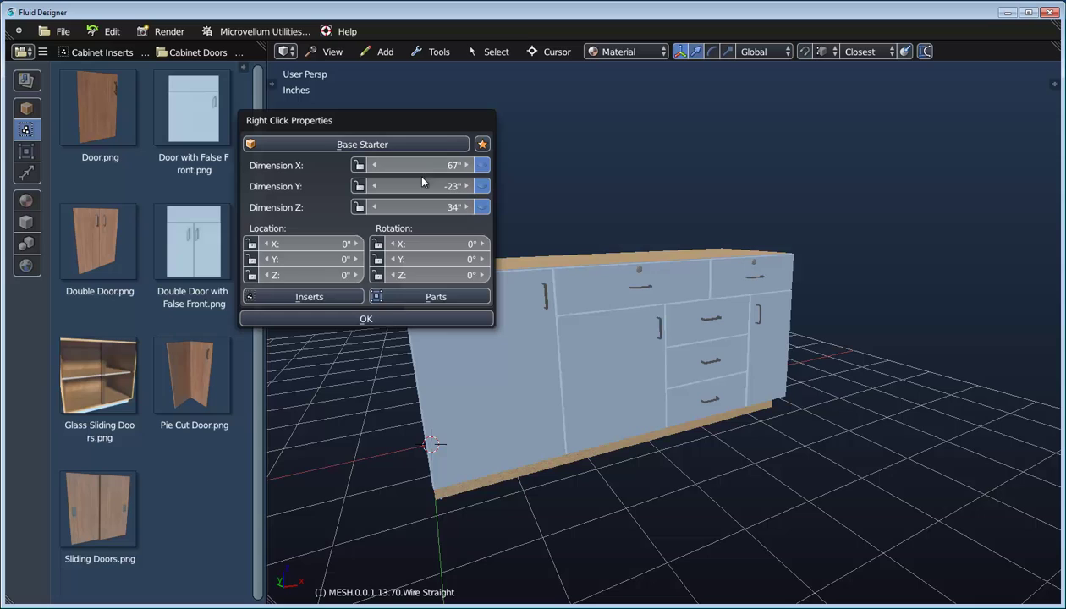
left_click(383, 319)
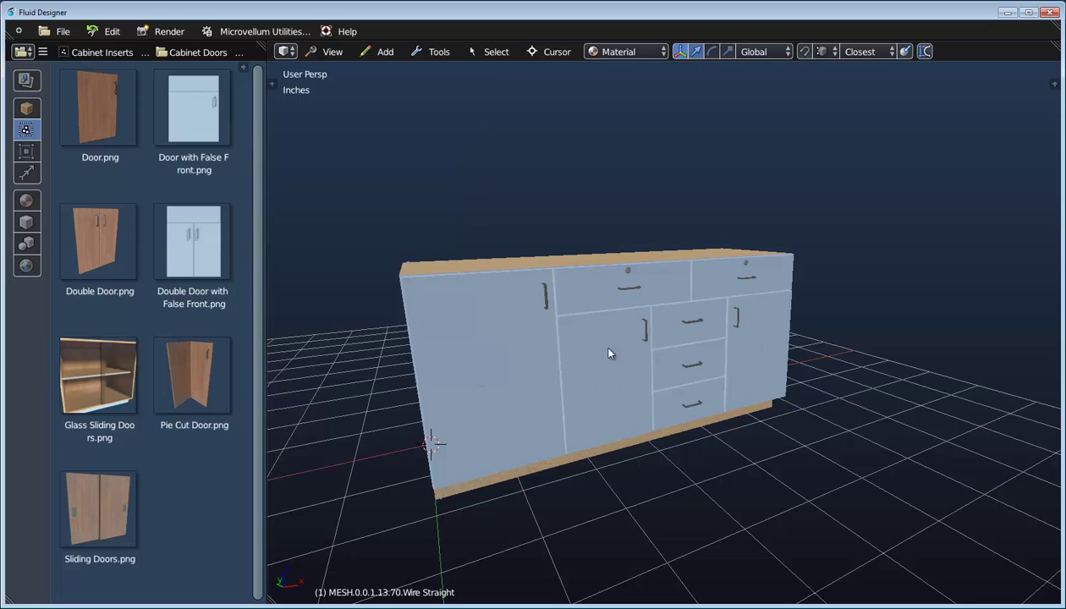
Raise the cabinet's Dimension Z height from 34" to 40".
right_click(363, 205)
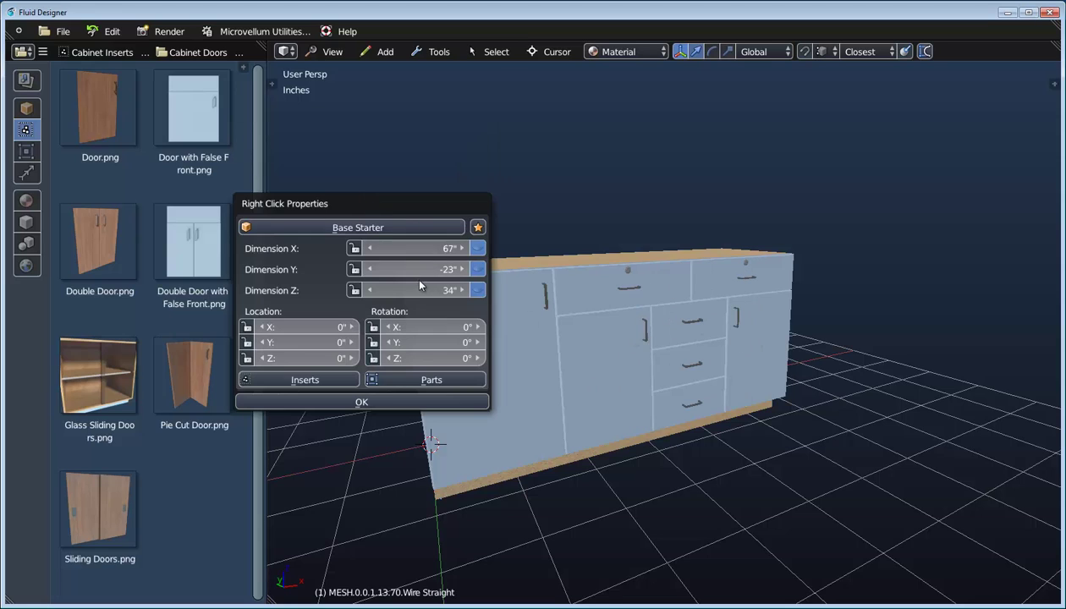
left_click_drag(414, 288, 448, 289)
left_click(400, 403)
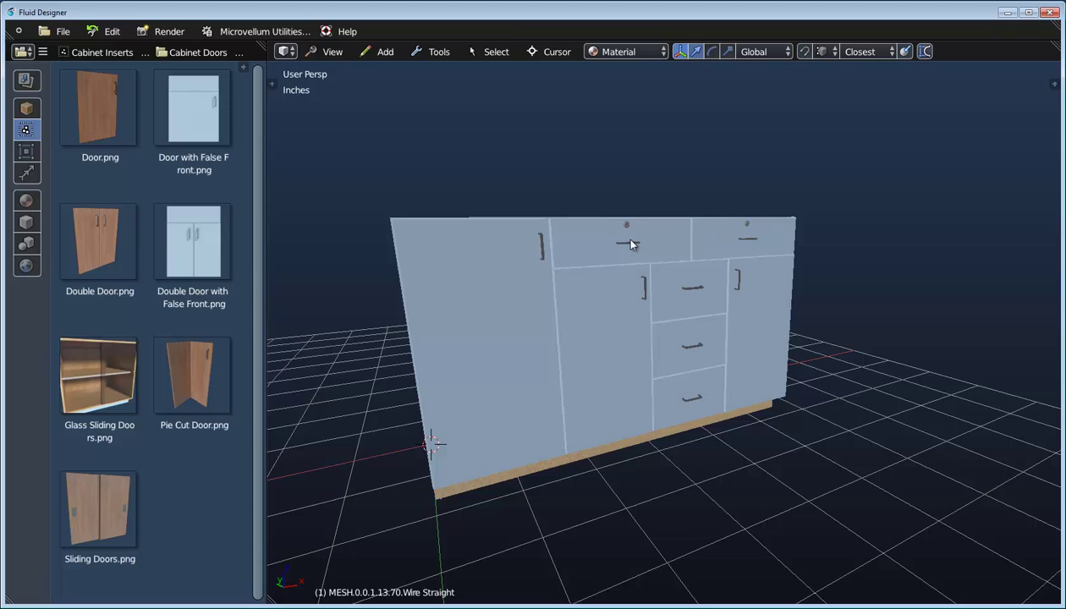
middle_click_drag(688, 384, 640, 377)
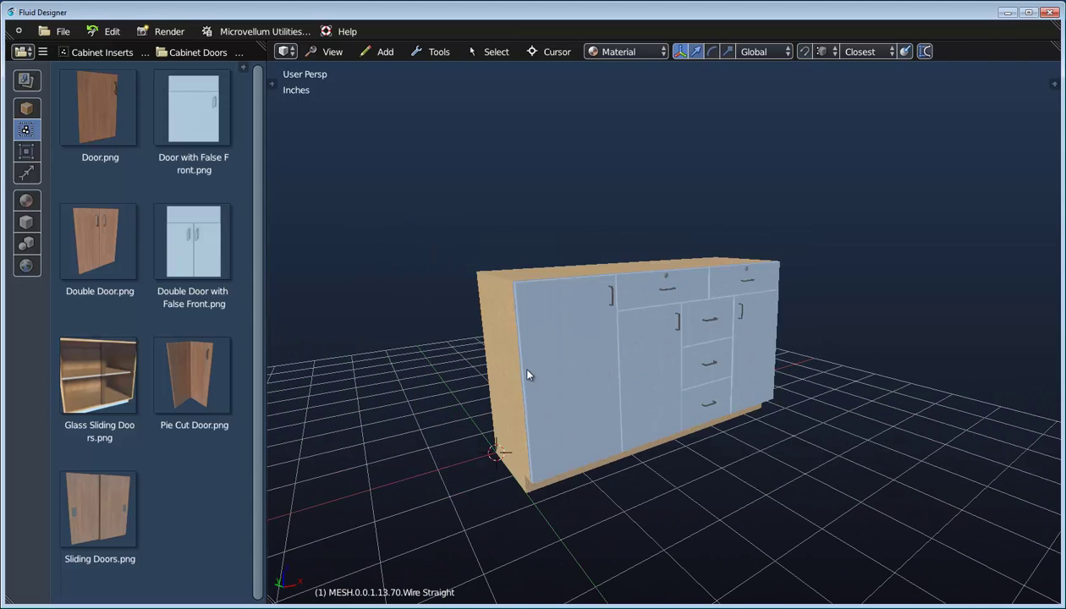
left_click(509, 330)
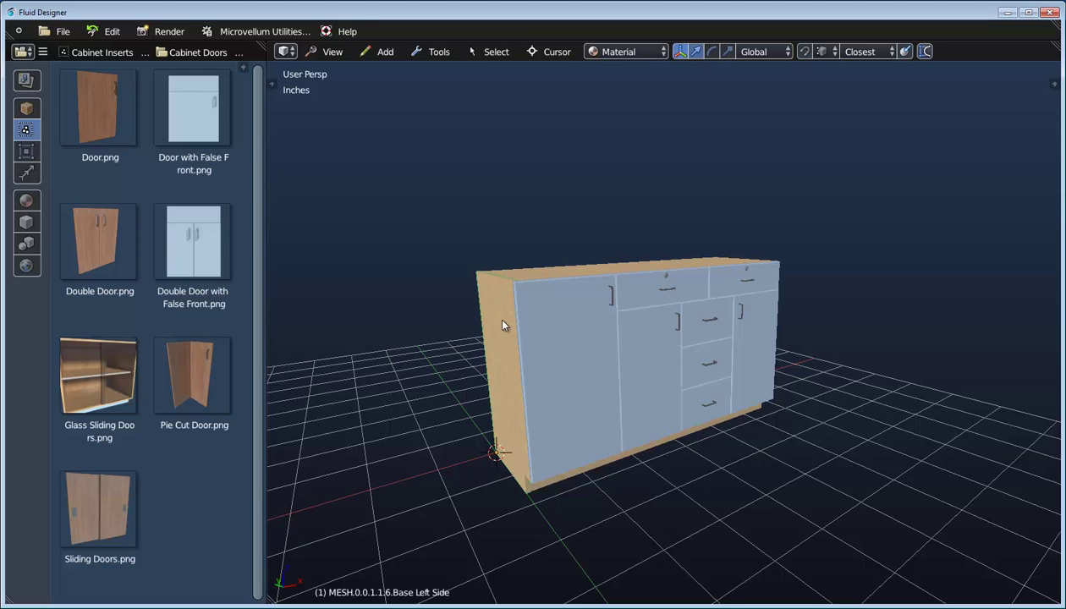
Turn on Left Fin End and Right Fin End for the Base Carcass.
right_click(503, 325)
left_click(622, 360)
left_click(620, 380)
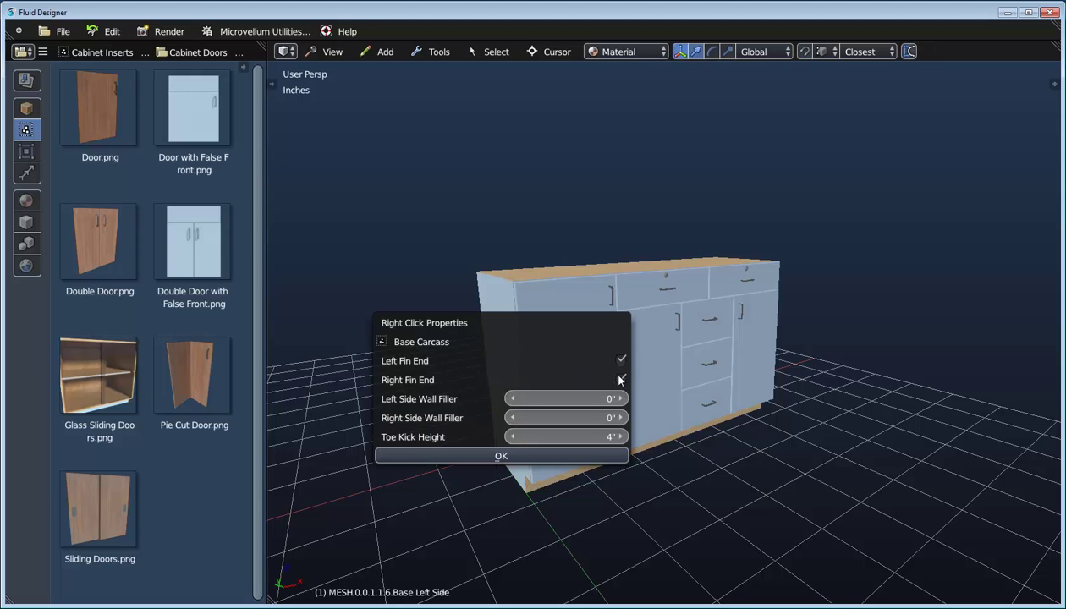
middle_click_drag(722, 316, 618, 176)
middle_click_drag(662, 300, 668, 390)
Add a Sun lamp, move it up and right, and rotate it to aim at the cabinet.
key("shift+a")
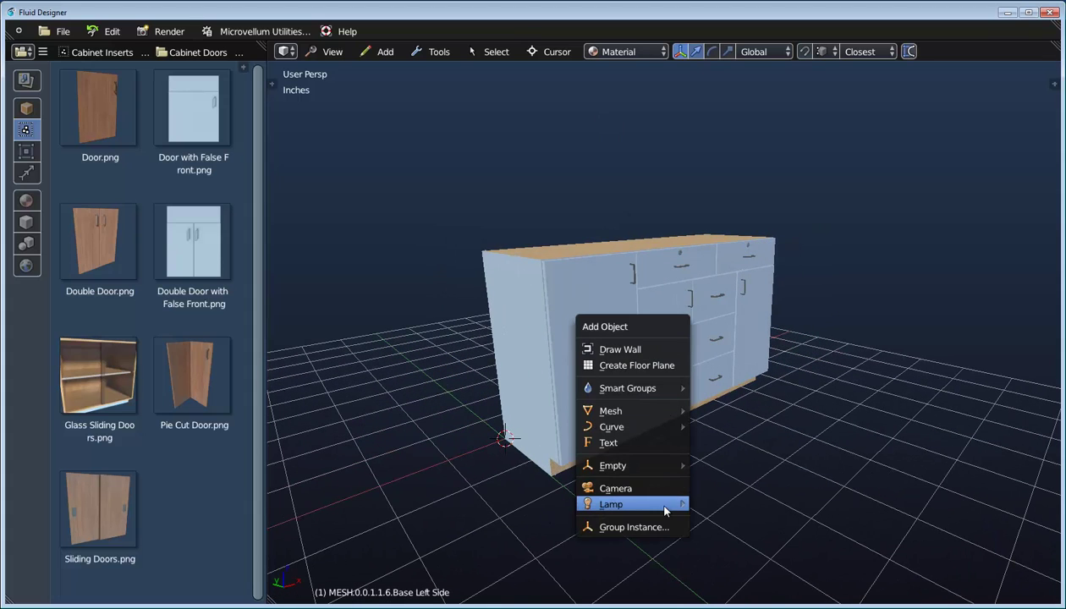
mouse_move(665, 510)
left_click(697, 513)
key("g")
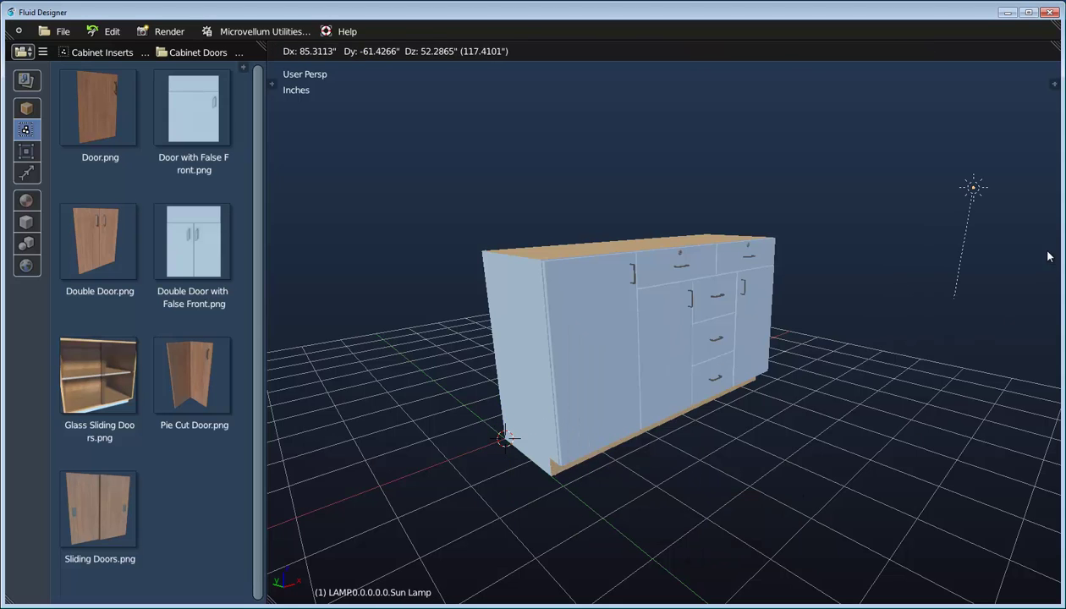
left_click(1005, 281)
key("r")
left_click(732, 438)
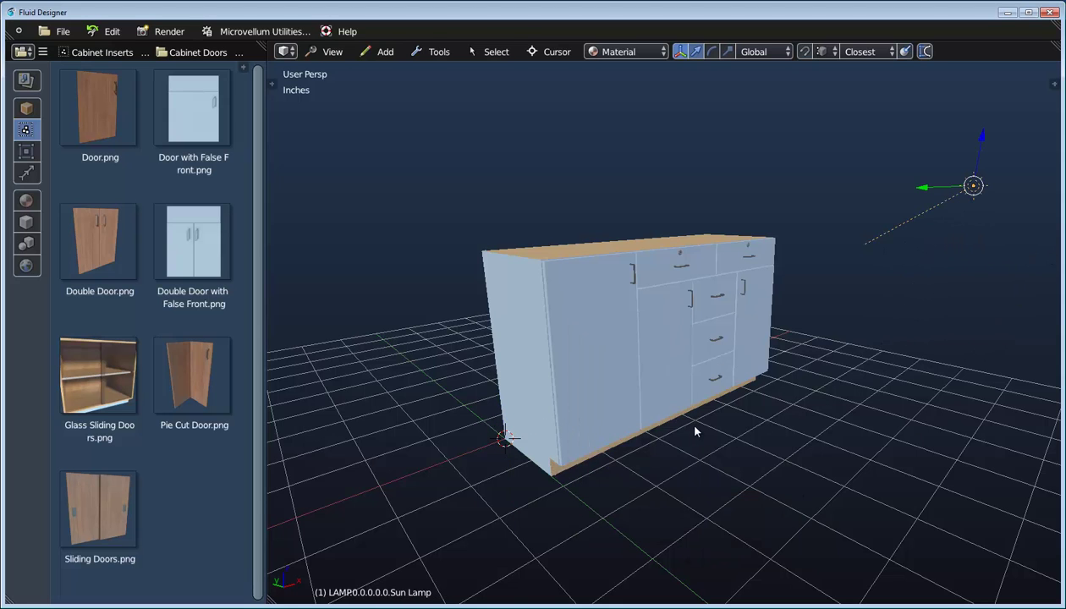
middle_click_drag(695, 432, 728, 427)
scroll(718, 409, "up", 3)
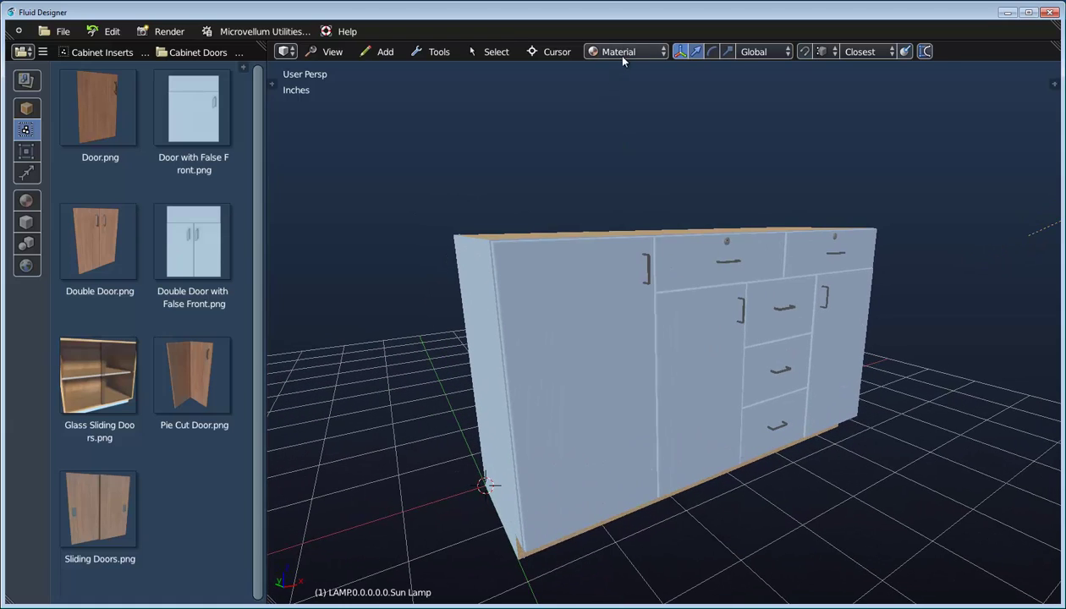
Preview the lit cabinet in Rendered shading, then return the viewport to Material shading.
left_click(622, 53)
left_click(618, 122)
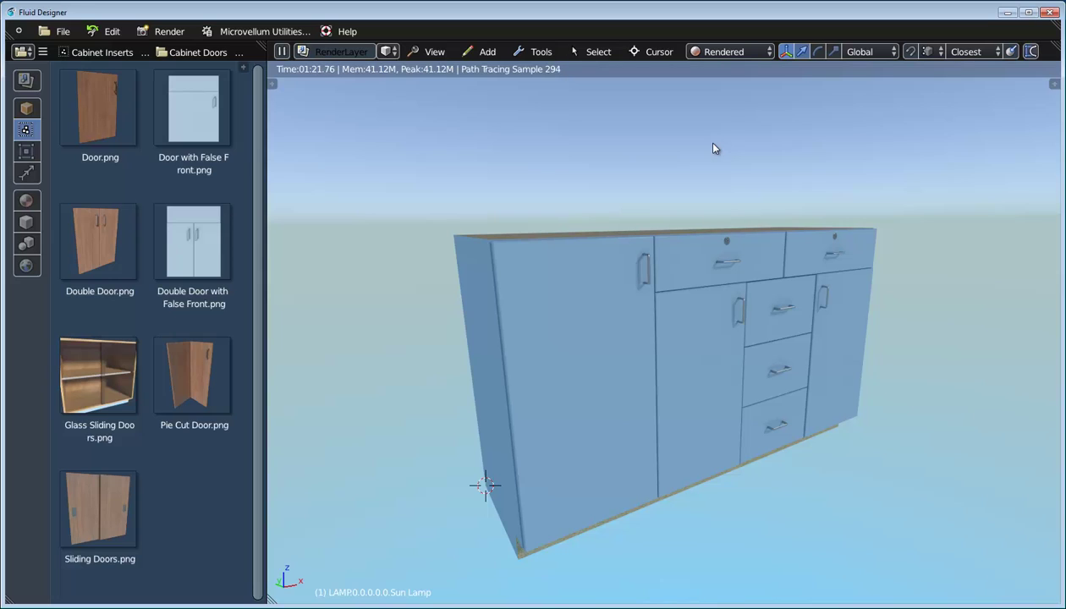
left_click(730, 52)
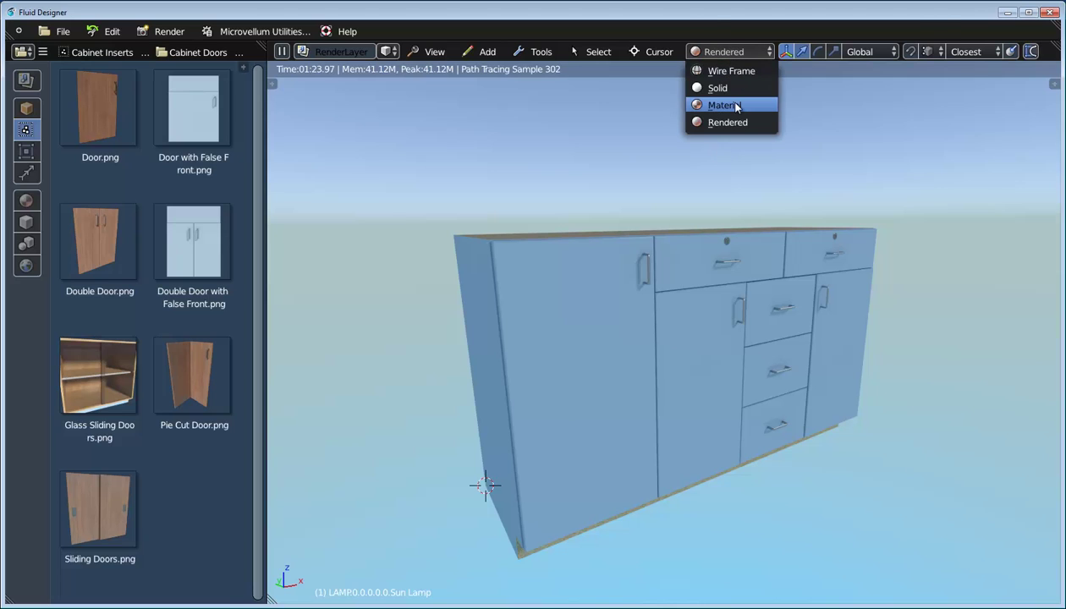
left_click(735, 105)
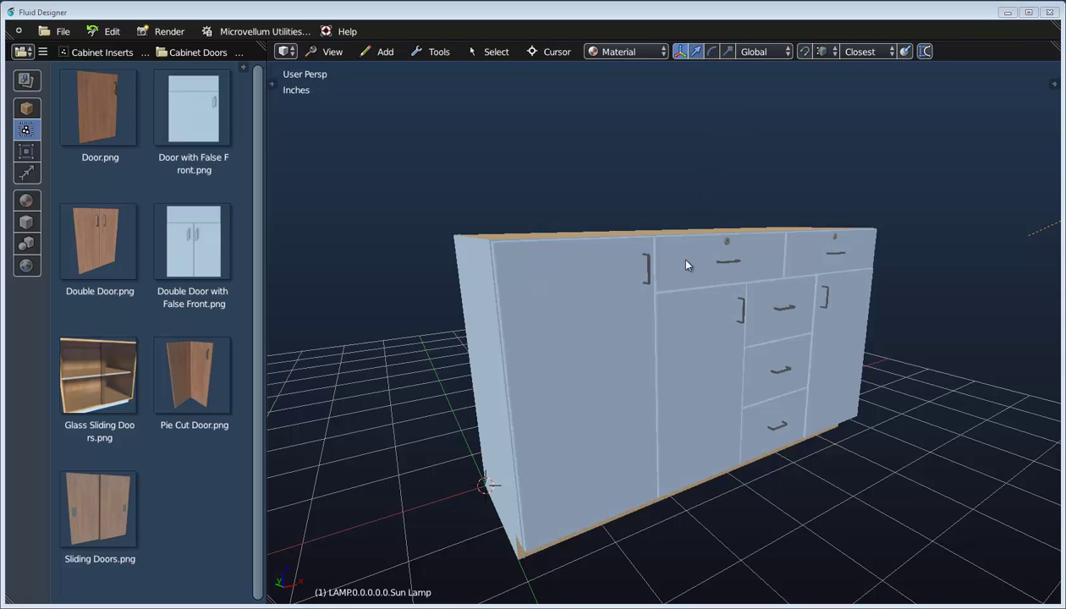
left_click(62, 31)
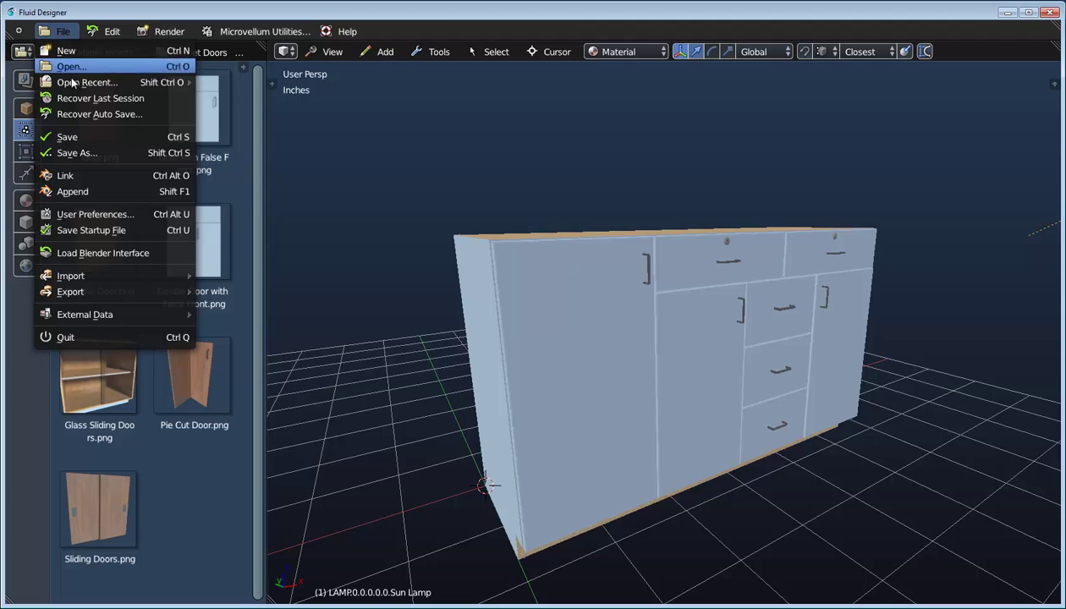
Create a new Custom folder under Frameless Cabinets in the Product library.
left_click(99, 153)
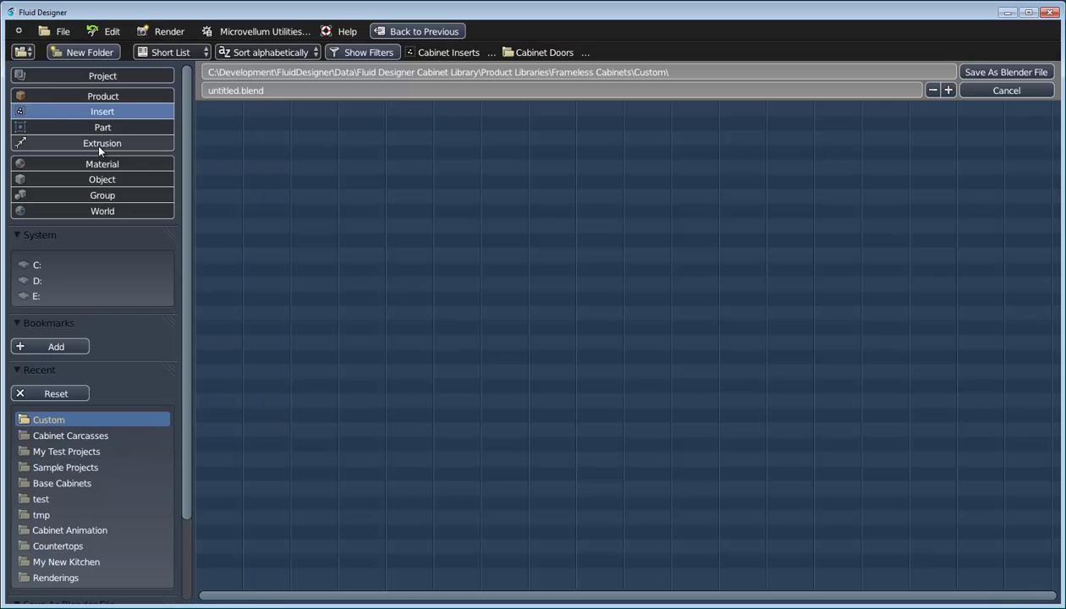
left_click(114, 96)
left_click(250, 151)
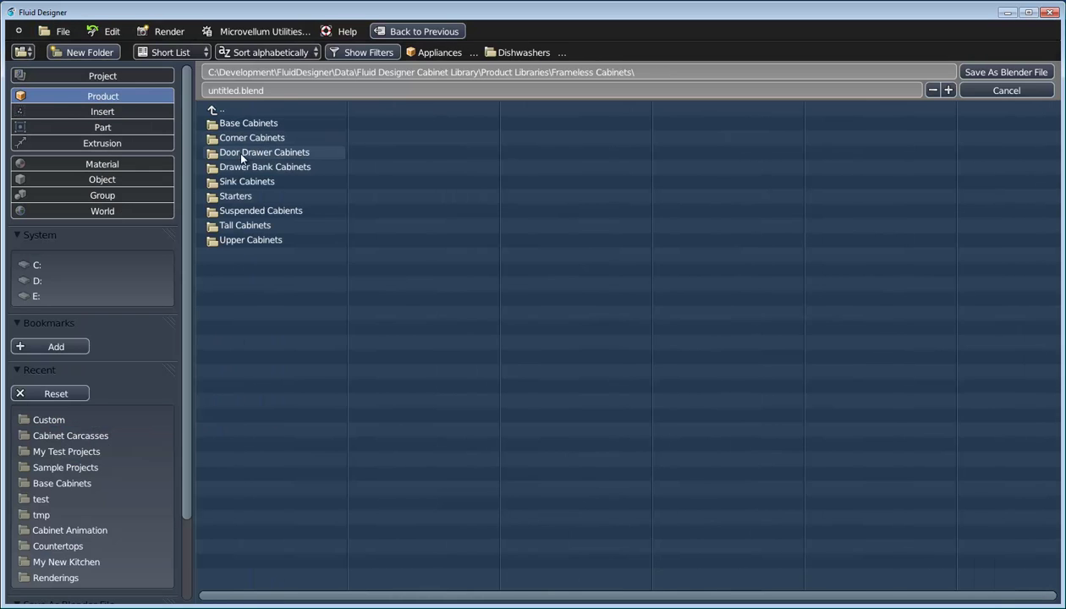
left_click(90, 52)
type("Custom")
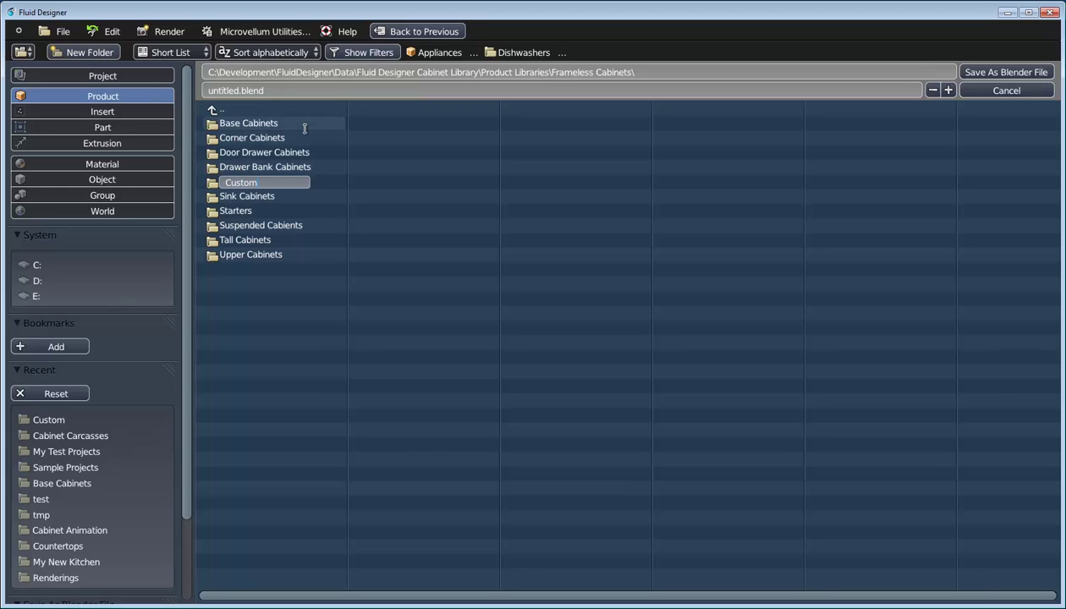
key("Return")
left_click(280, 154)
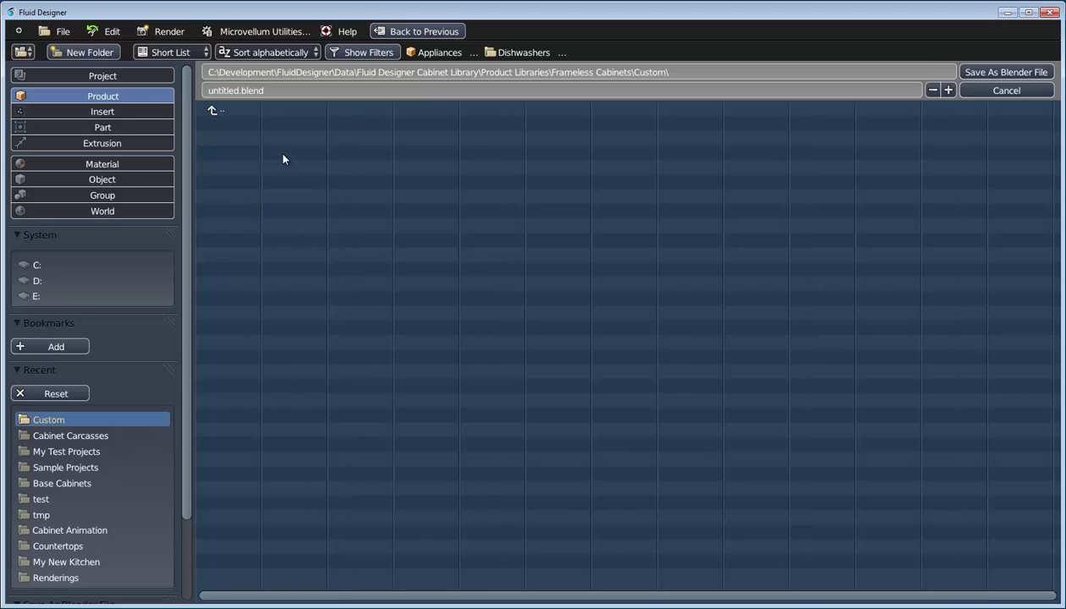
Save the file into that folder as Custom Cabinet.blend.
left_click(243, 90)
left_click_drag(240, 90, 149, 91)
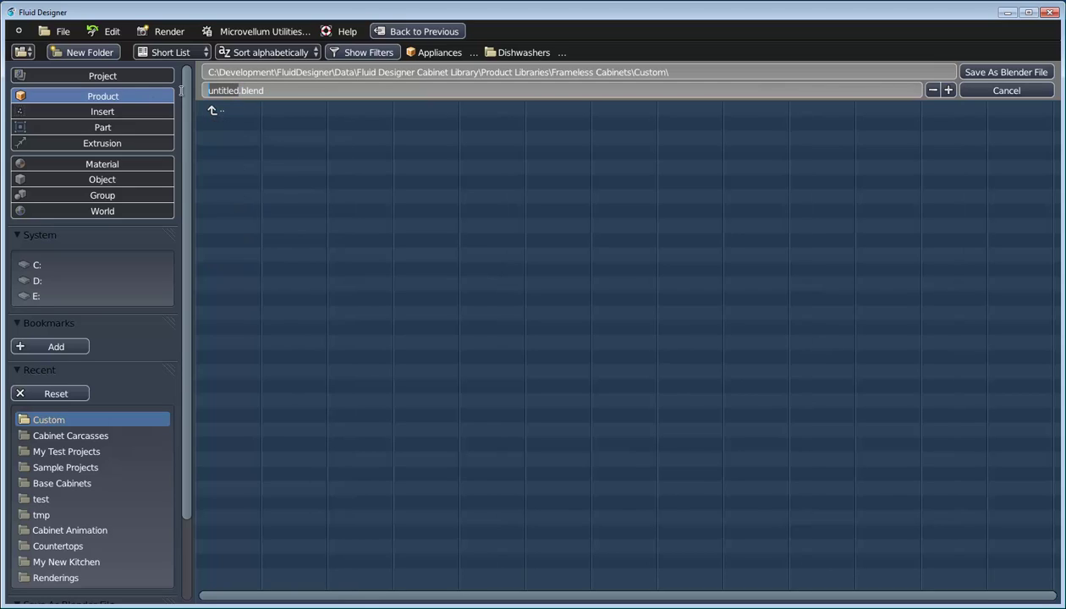
type("Custom Cabinet")
left_click(975, 71)
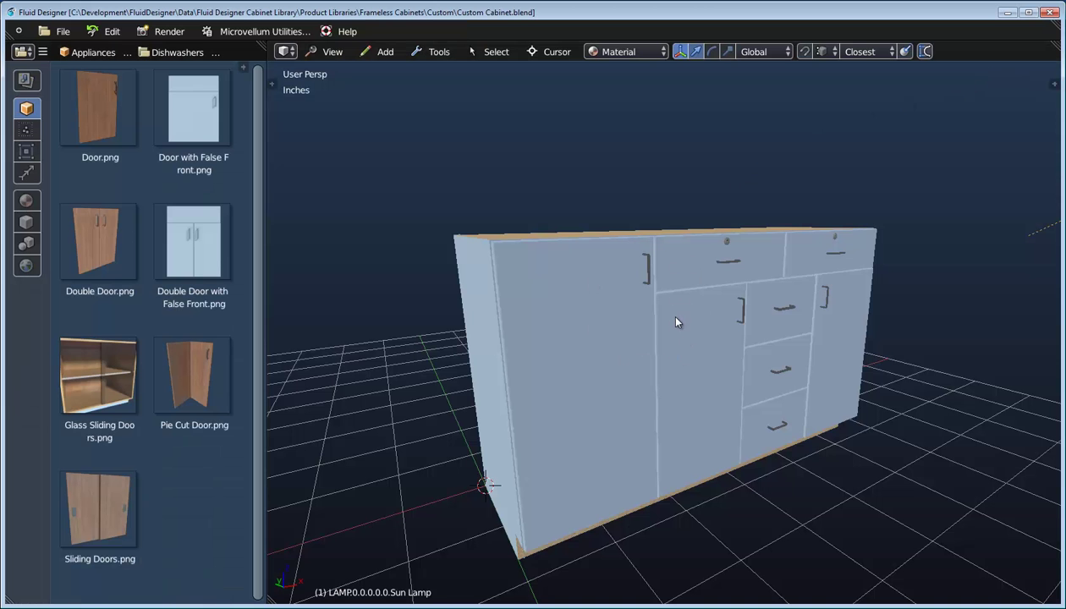
Add a thumbnail camera and lighting around the cabinet, then render the scene.
scroll(675, 322, "down", 3)
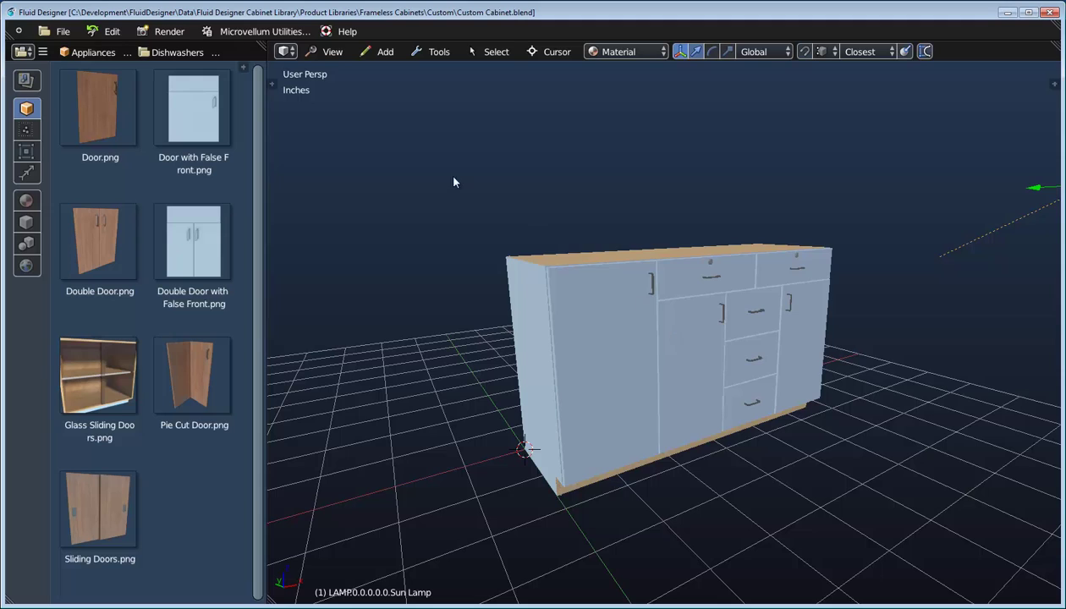
left_click(165, 32)
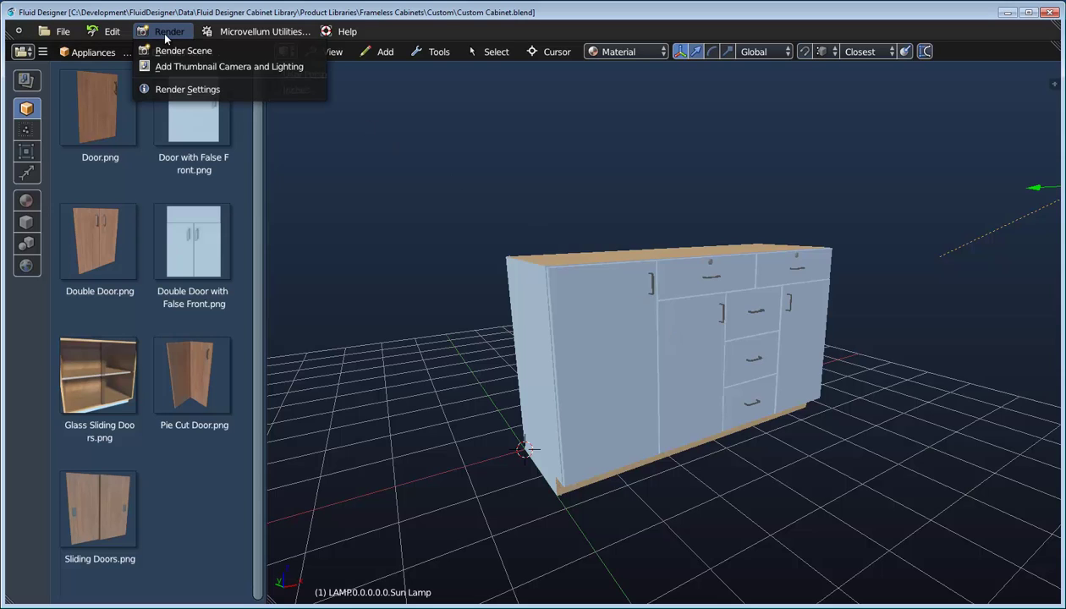
left_click(249, 68)
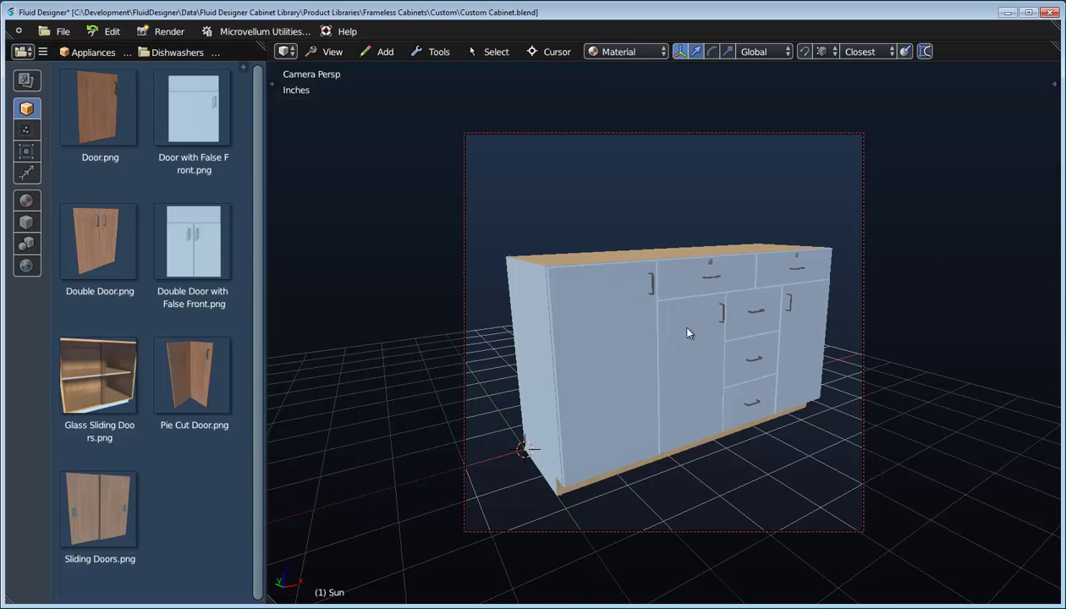
left_click(166, 32)
left_click(180, 52)
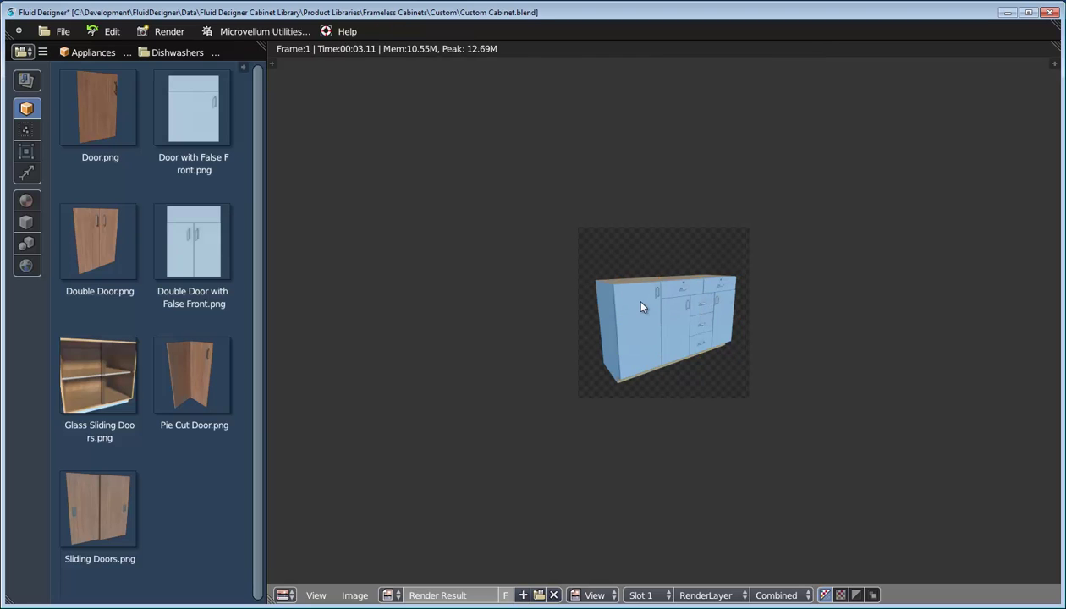
Save the render result as Custom Cabinet.png in the Custom folder.
left_click(355, 596)
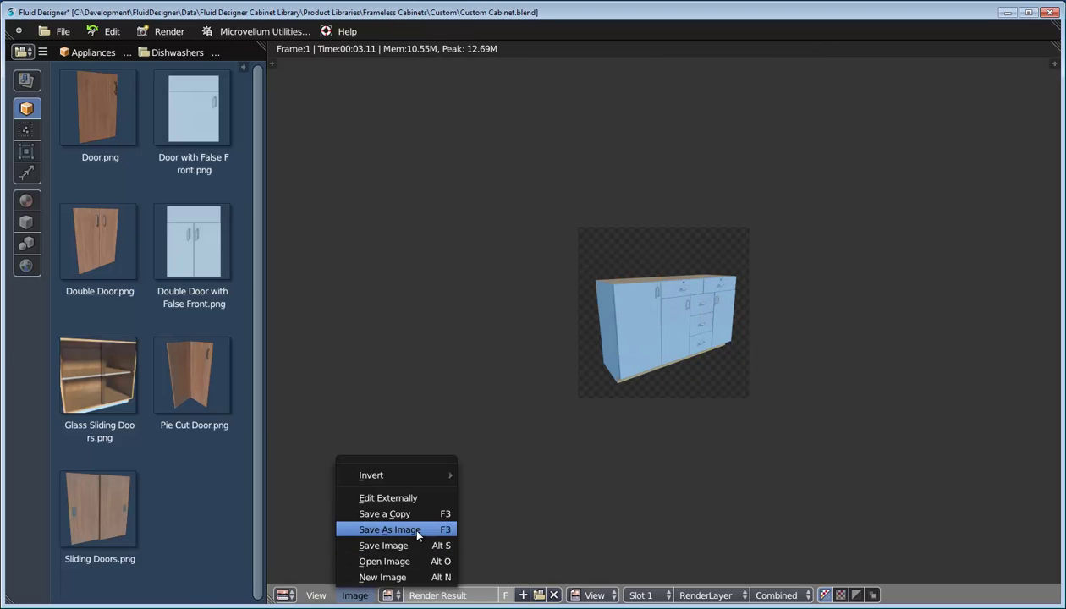
left_click(409, 522)
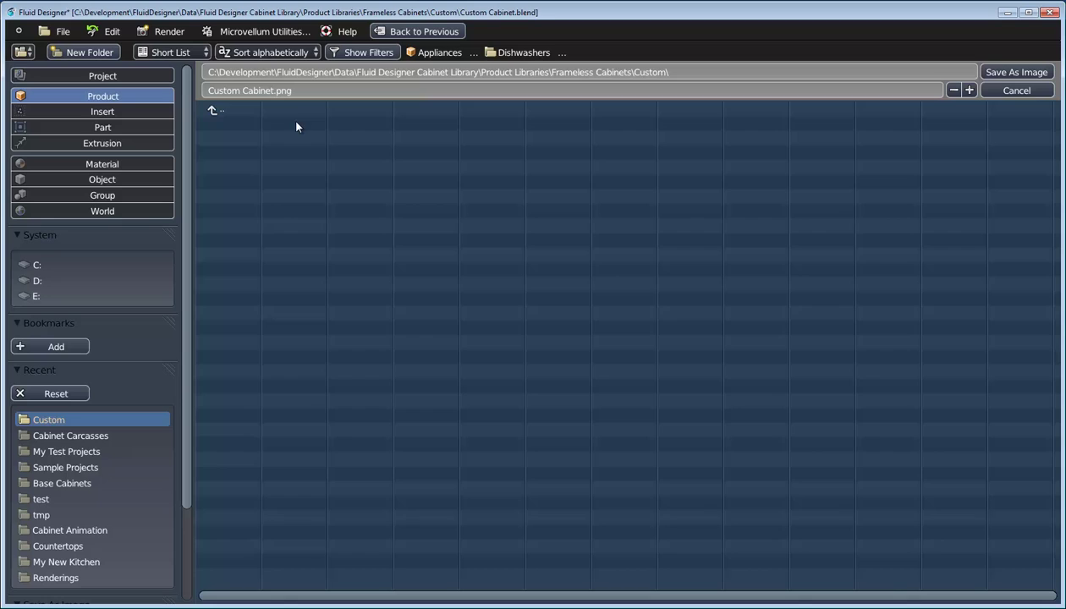
left_click(999, 74)
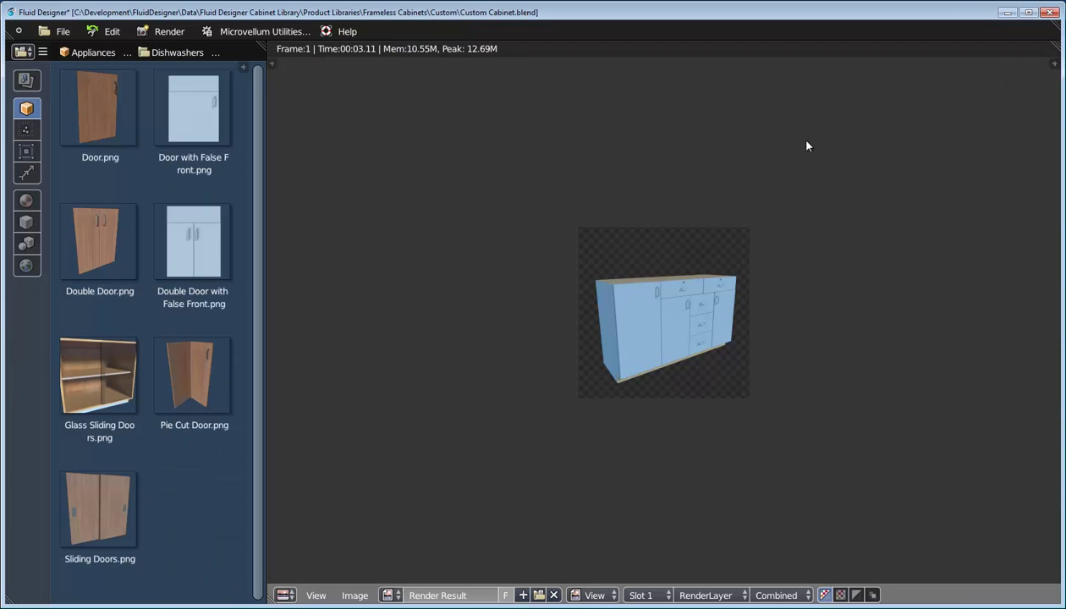
left_click(61, 32)
Start a new file and place the Custom Cabinet from the Custom library at the scene origin.
left_click(66, 50)
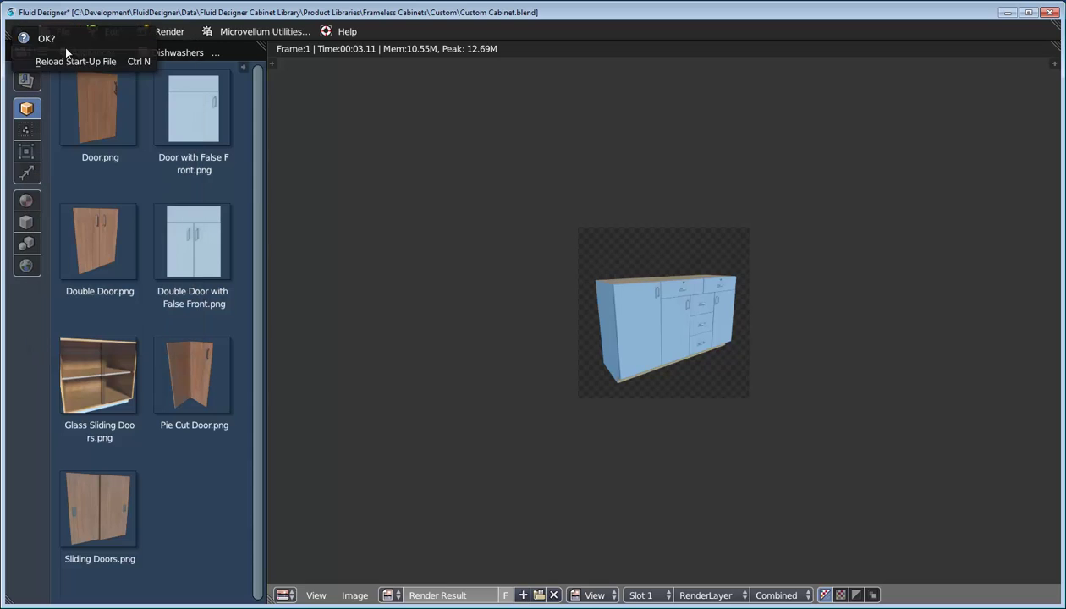
left_click(85, 62)
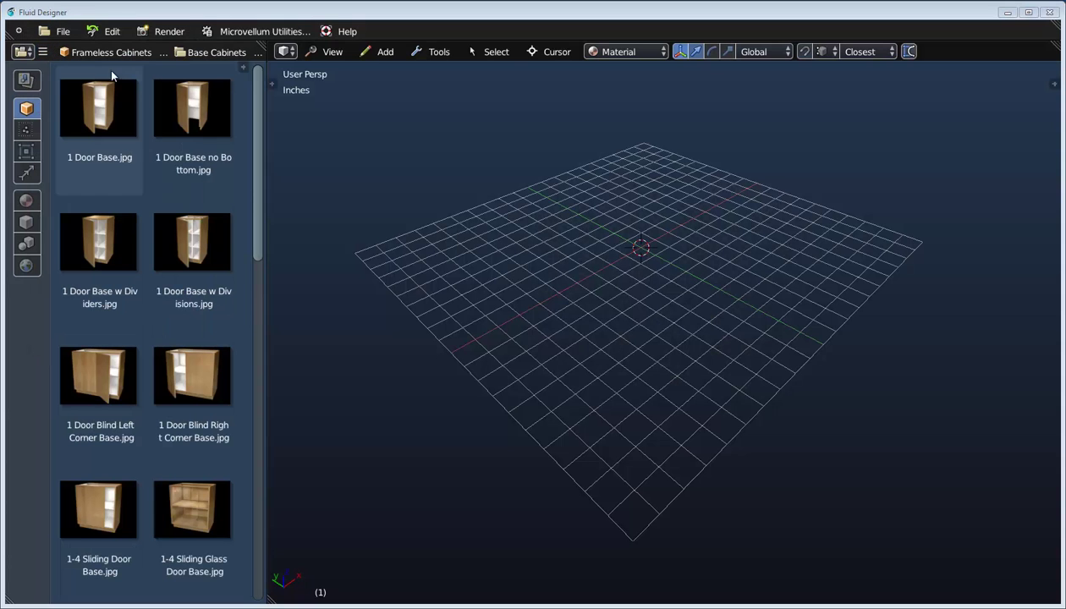
left_click(203, 52)
left_click(226, 100)
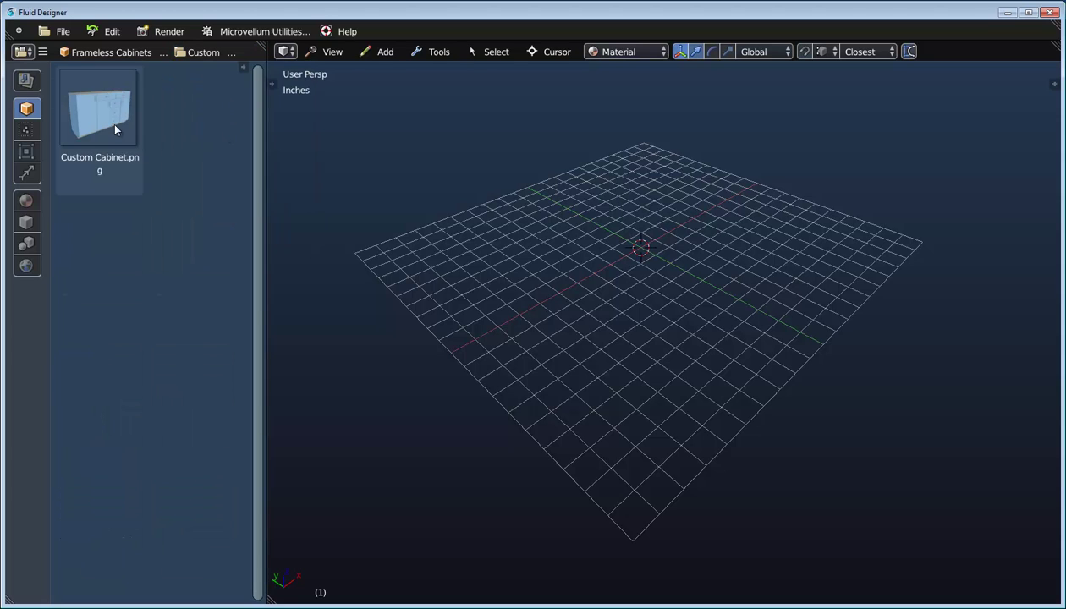
left_click_drag(112, 123, 671, 212)
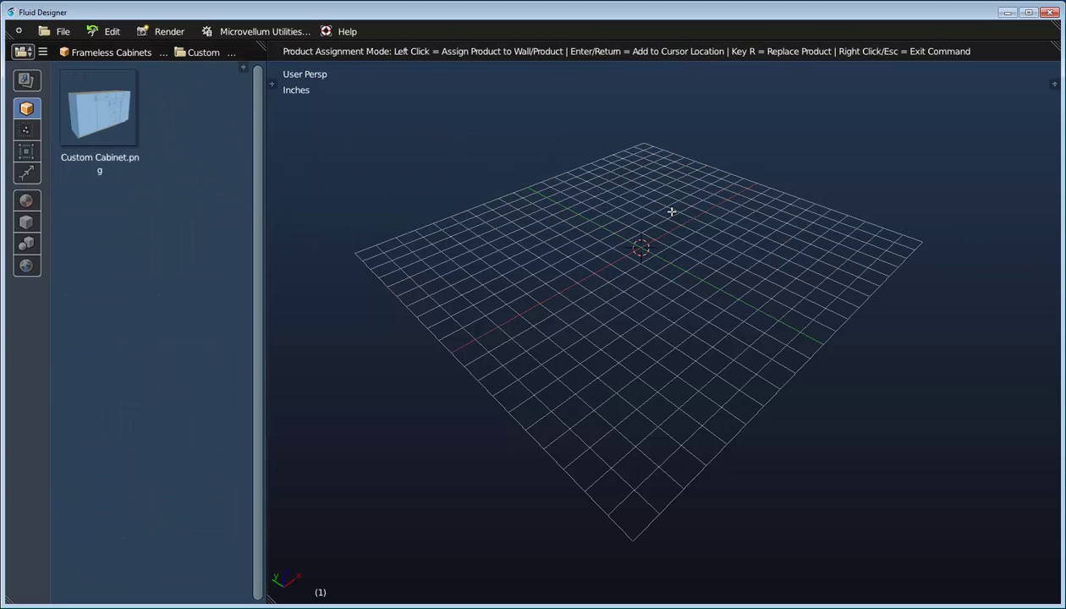
left_click(671, 211)
scroll(702, 211, "up", 5)
middle_click_drag(714, 255, 686, 314)
Set the cabinet's Dimension X width to 85".
right_click(449, 187)
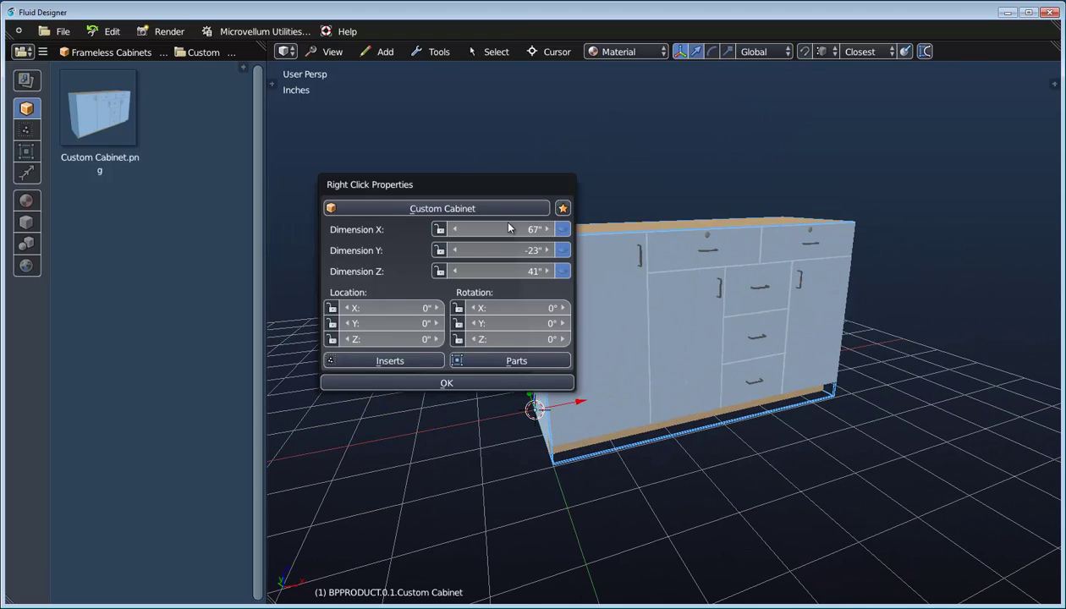
left_click(498, 227)
type("85")
key("Return")
left_click(499, 386)
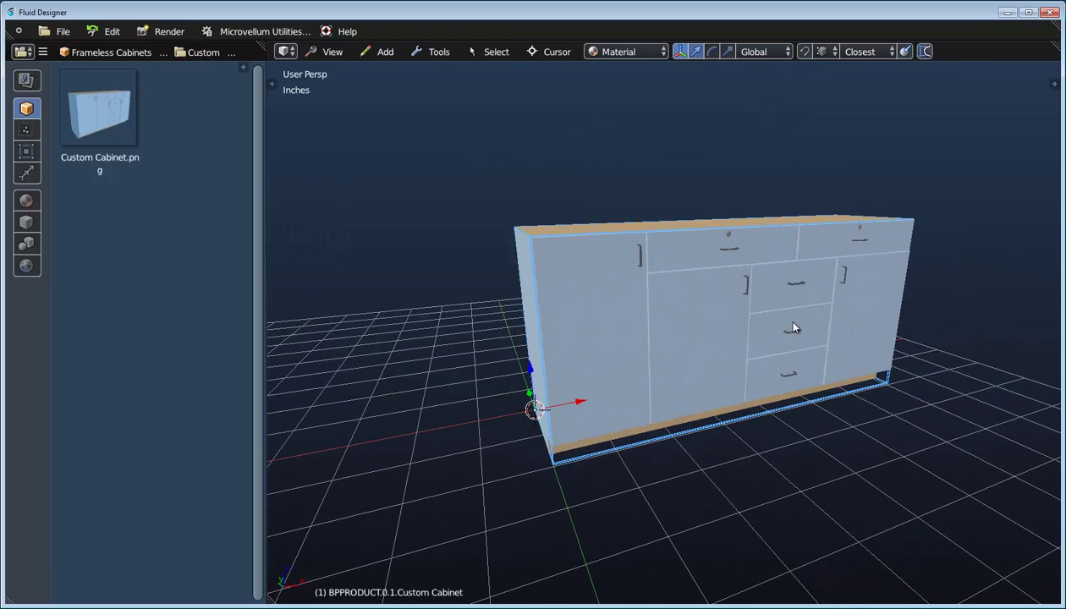
middle_click_drag(833, 337, 738, 332)
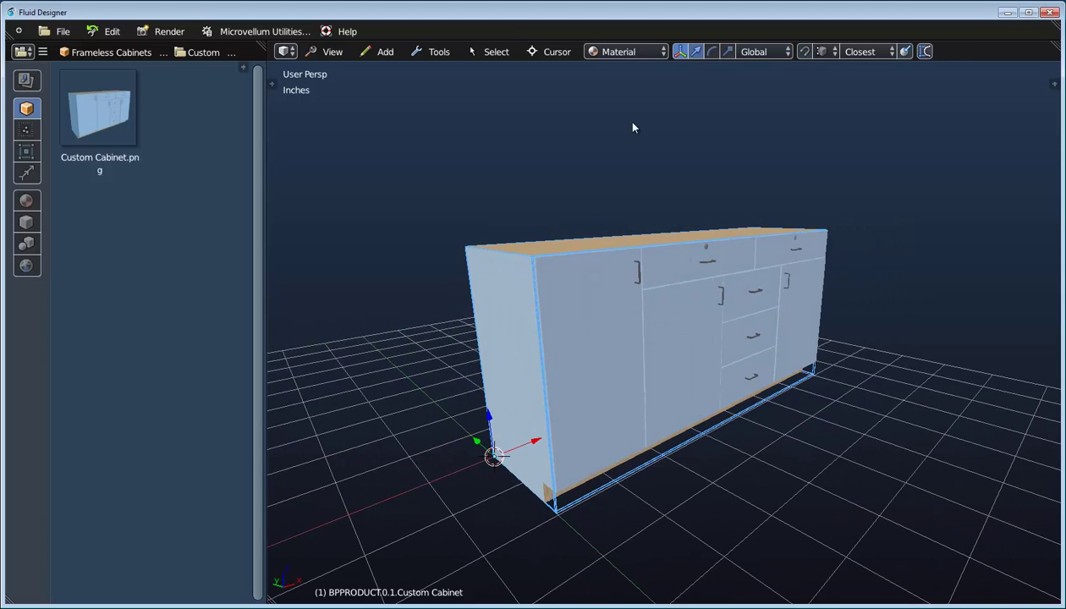
Add and angle a Sun lamp, then switch the viewport to Rendered shading.
key("shift+a")
mouse_move(592, 312)
left_click(673, 329)
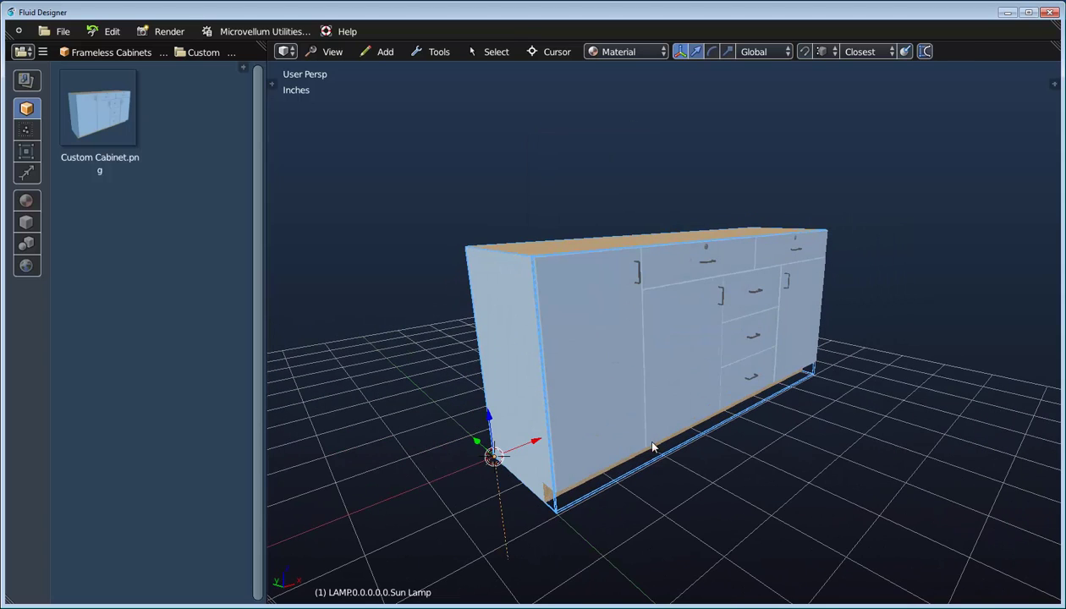
key("r")
left_click(794, 491)
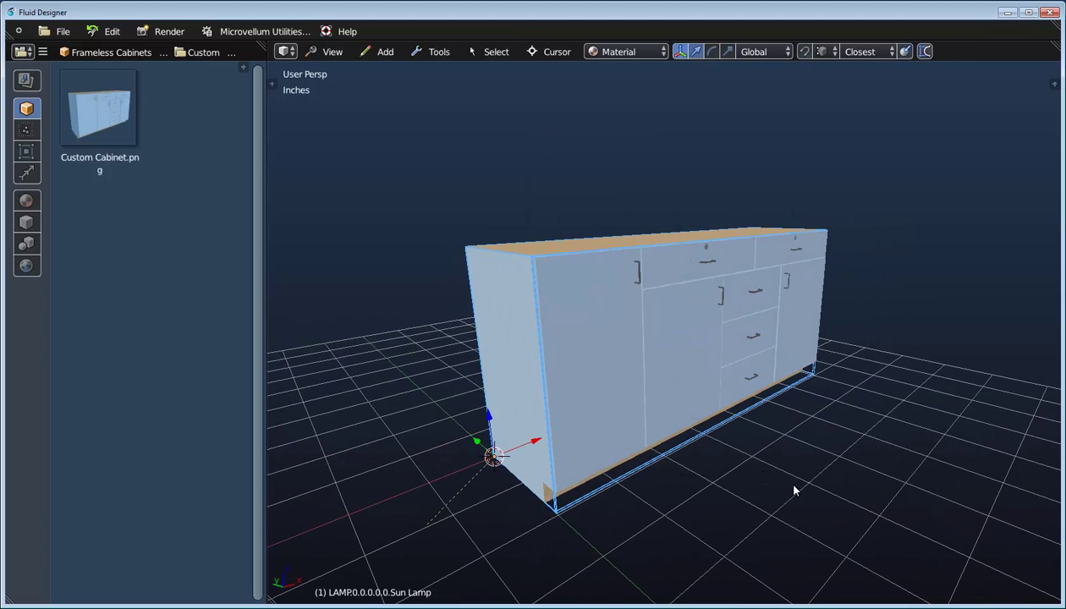
left_click(626, 51)
left_click(622, 124)
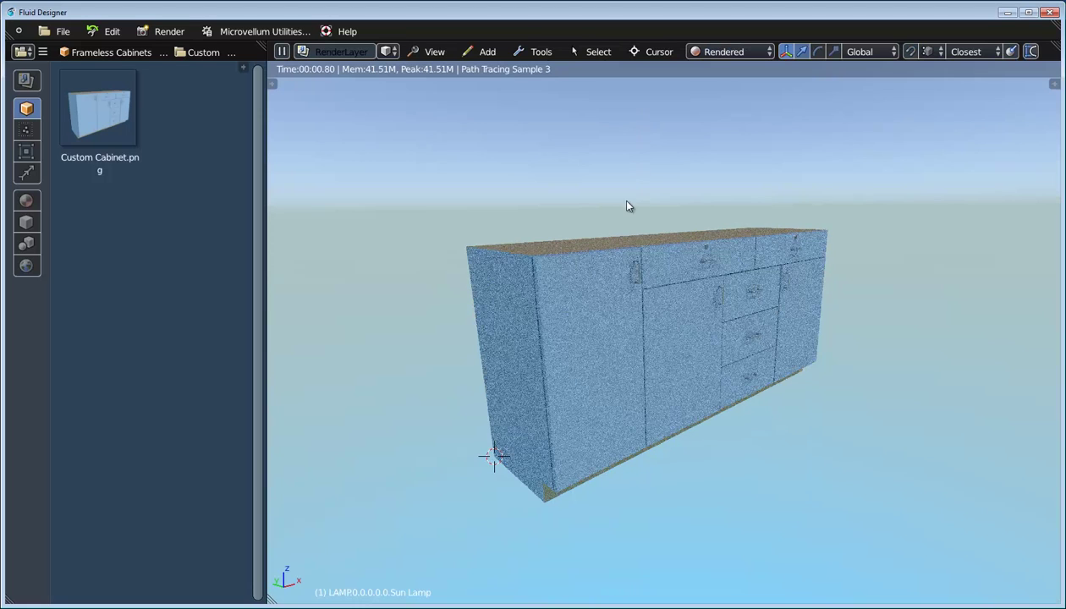
Change the cabinet's specification group, trying Frameless Veneer before settling on Frameless Paint Grade.
right_click(368, 158)
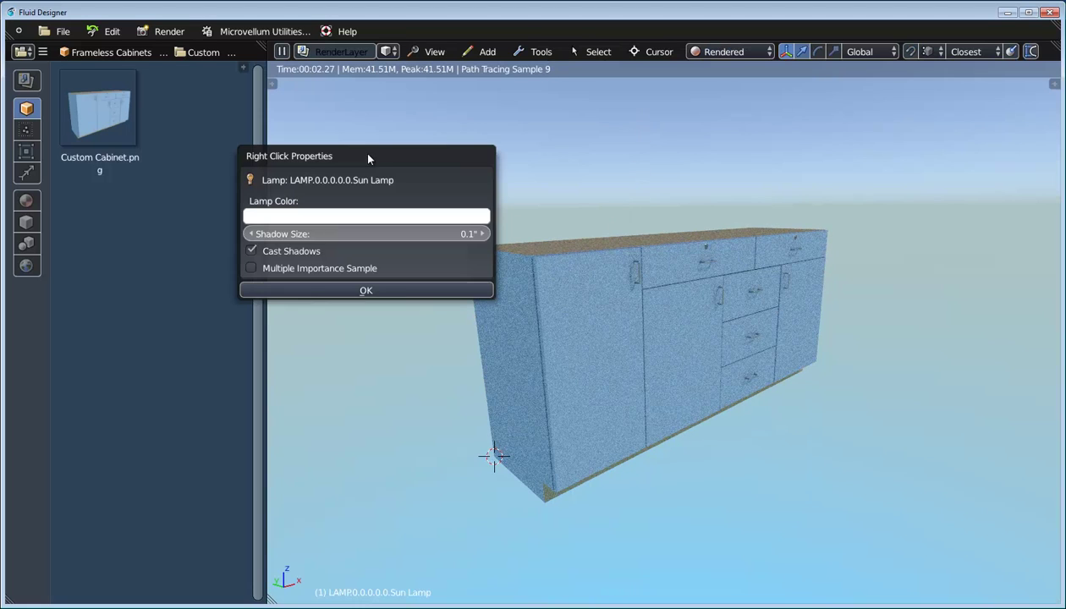
left_click(548, 249)
right_click(438, 157)
left_click_drag(440, 154, 342, 128)
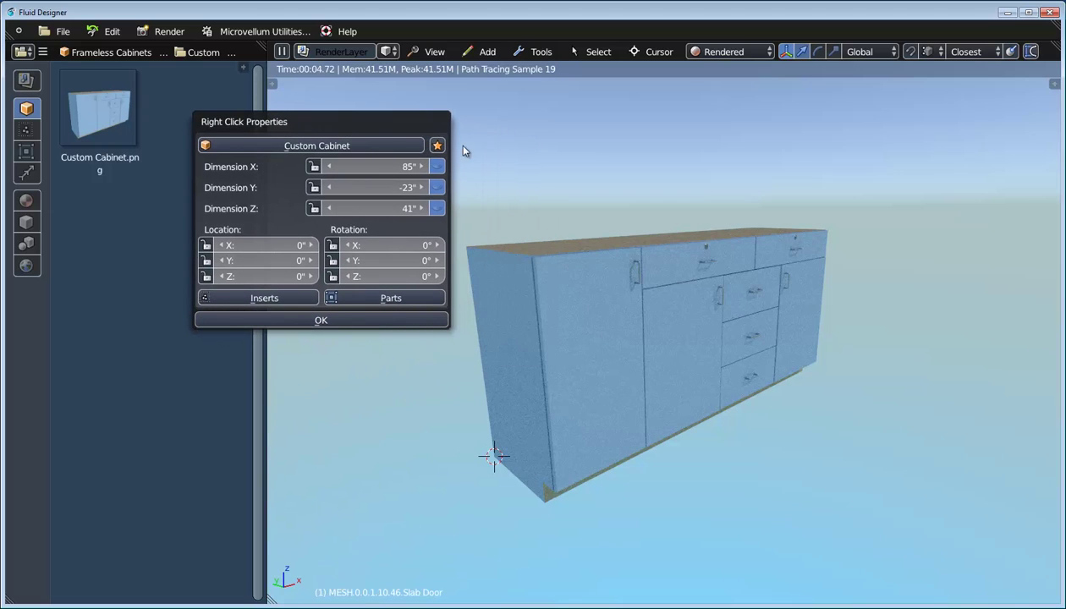
left_click(439, 145)
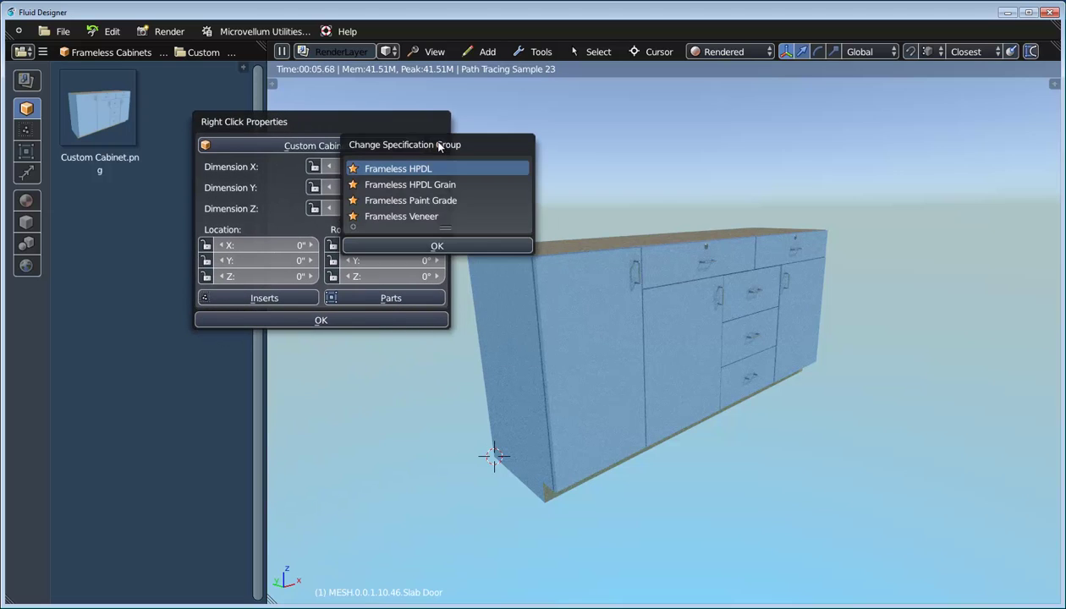
left_click(410, 216)
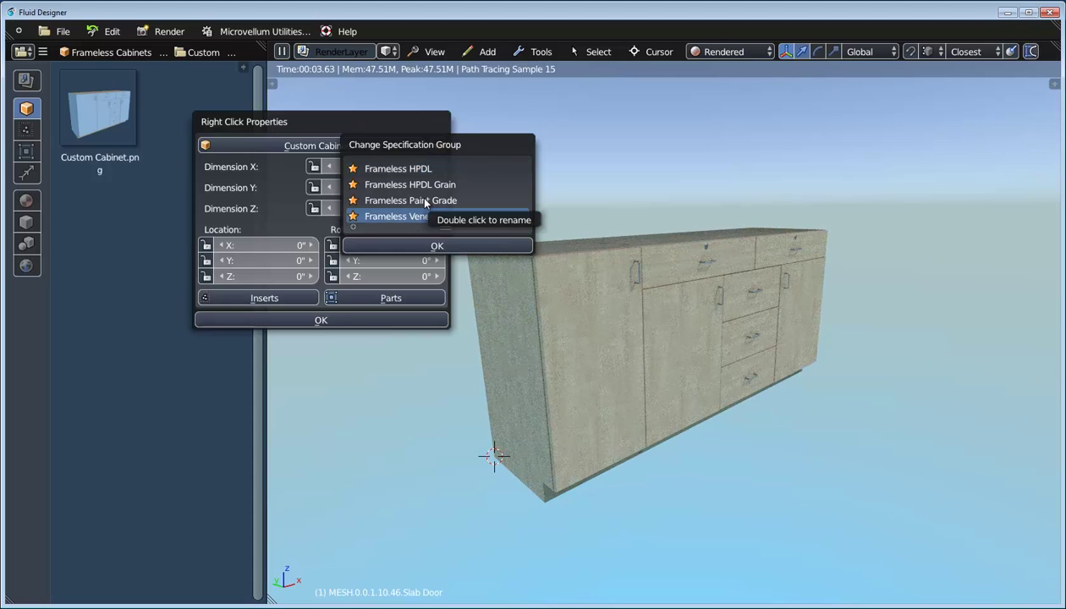
left_click(426, 201)
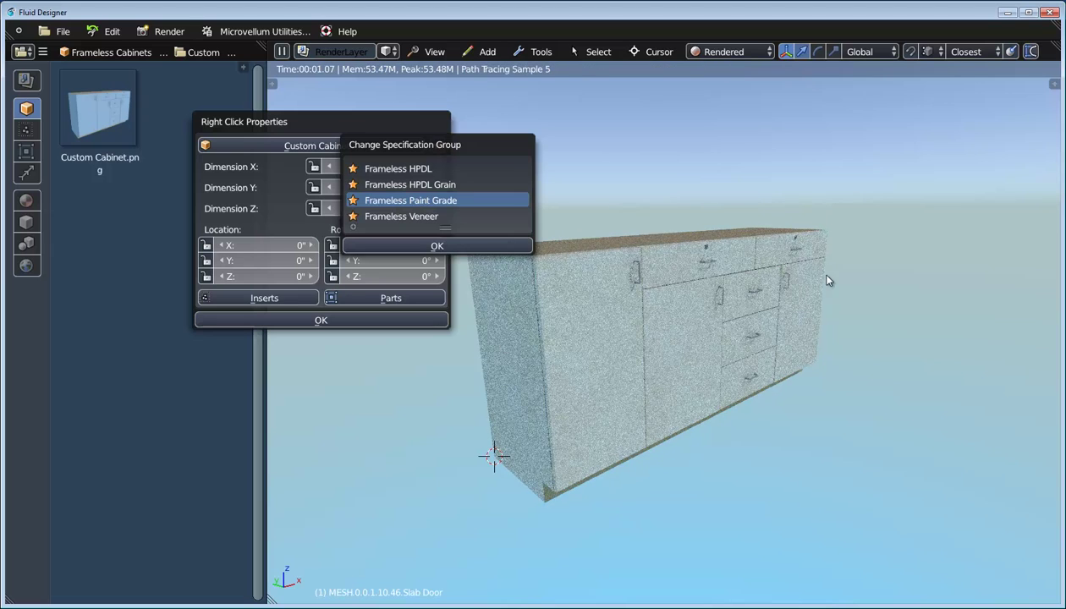